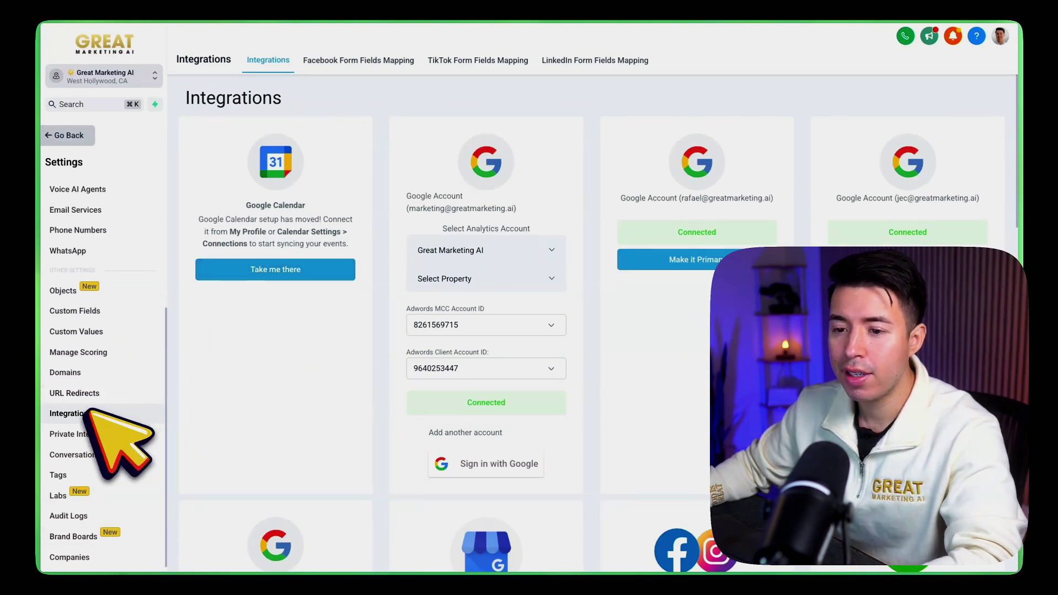
# Open the Facebook form fields mapping and enable the GM | LF | HT | General | V1 form of the Great Marketing AI page.
pyautogui.scroll(-6, 619, 181)
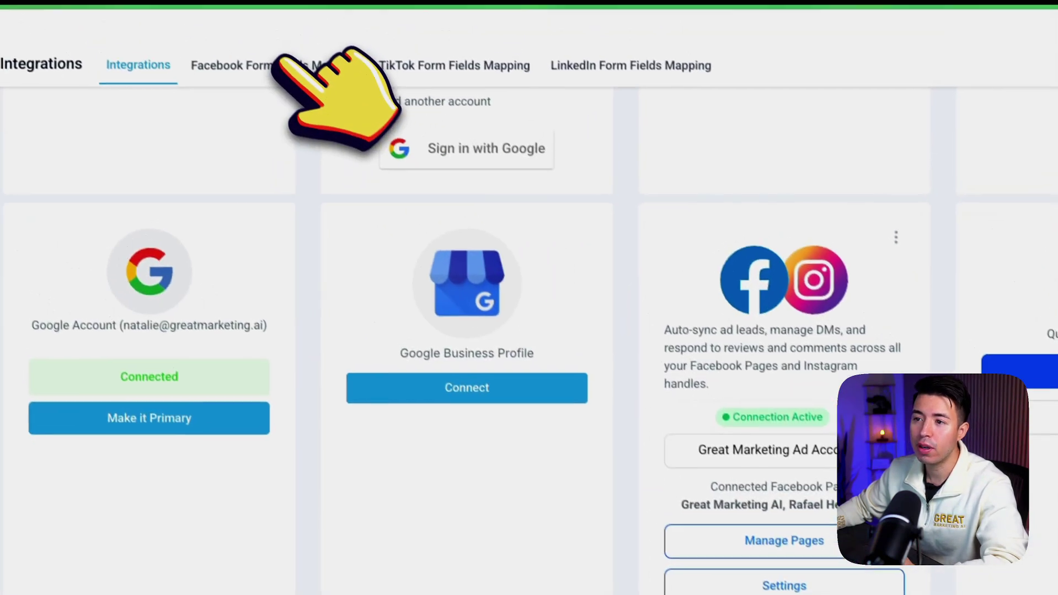
pyautogui.click(295, 61)
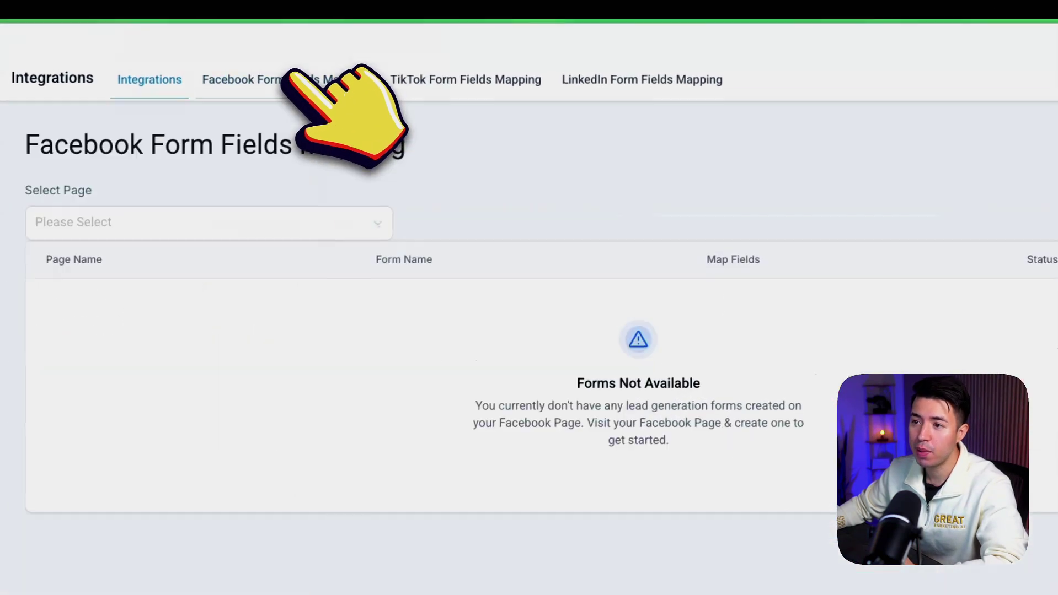
pyautogui.click(913, 264)
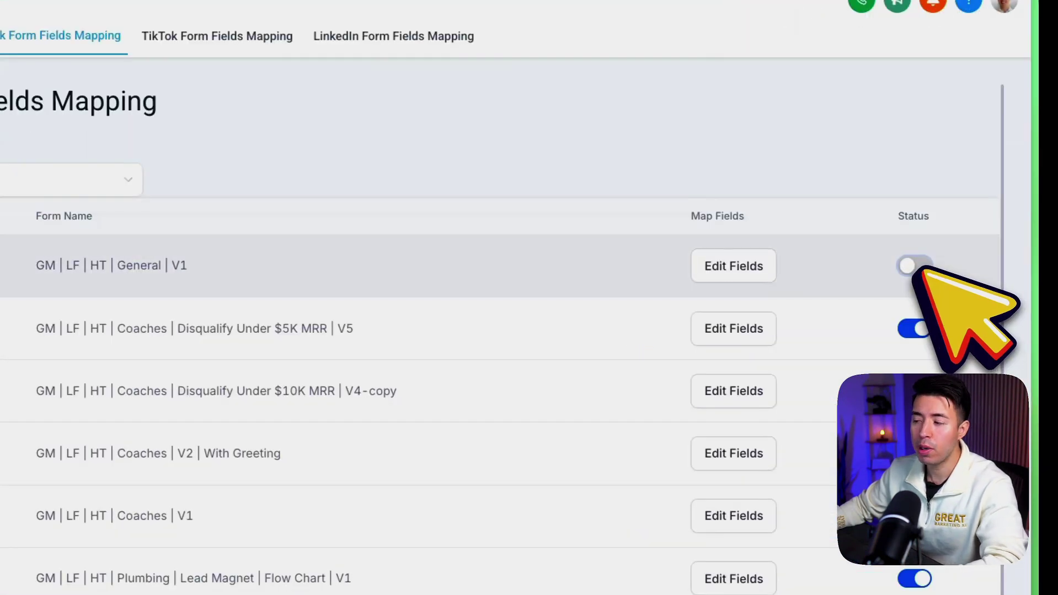
pyautogui.moveTo(945, 217); pyautogui.dragTo(880, 215)
pyautogui.click(547, 185)
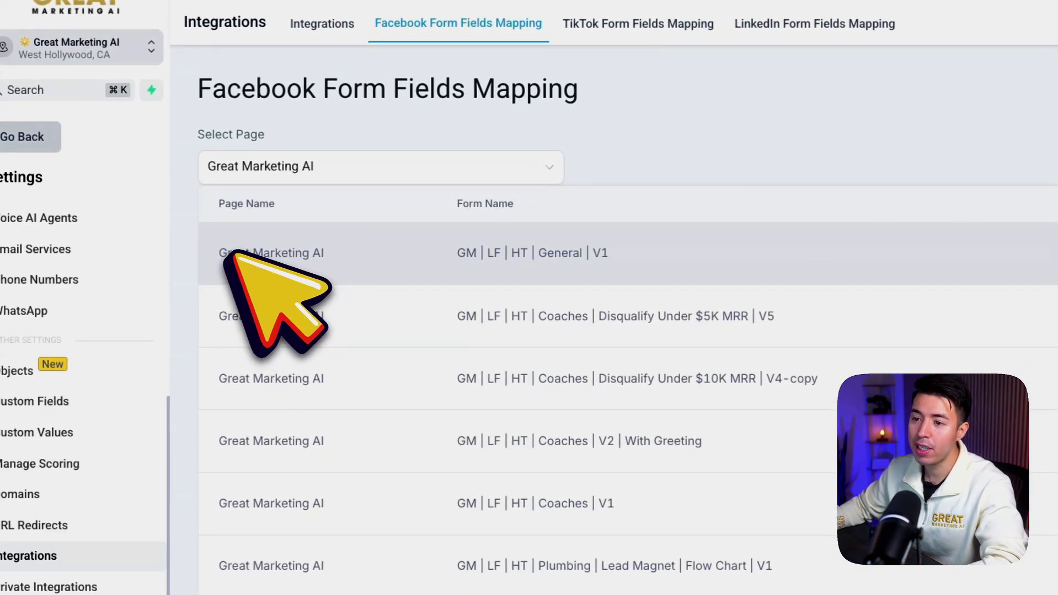
pyautogui.click(914, 253)
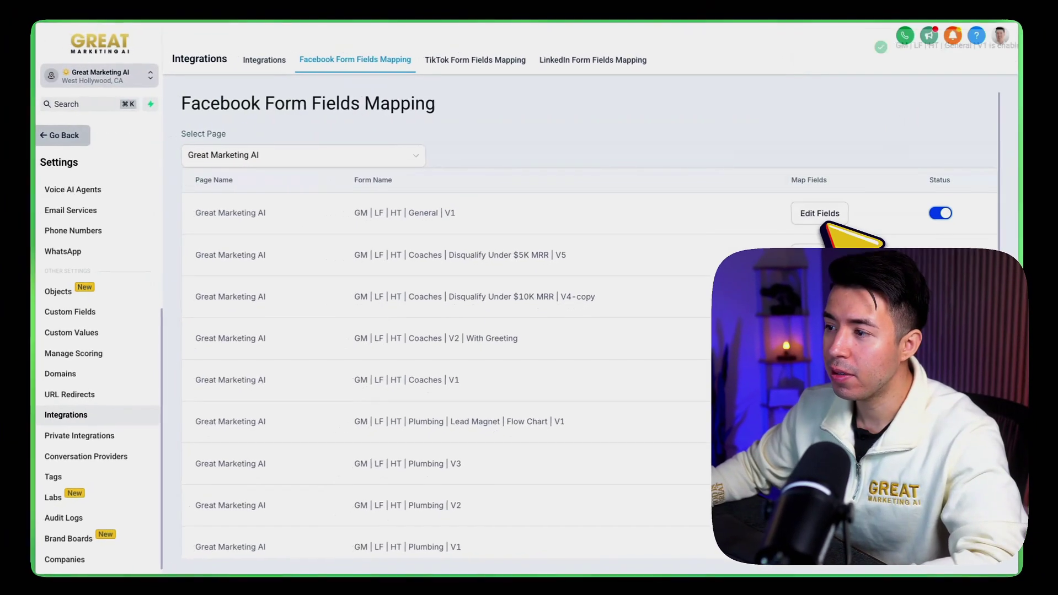
# Review the General V1 form's field mapping, including the CRM fields available for the business website question, and close it without changes.
pyautogui.click(752, 256)
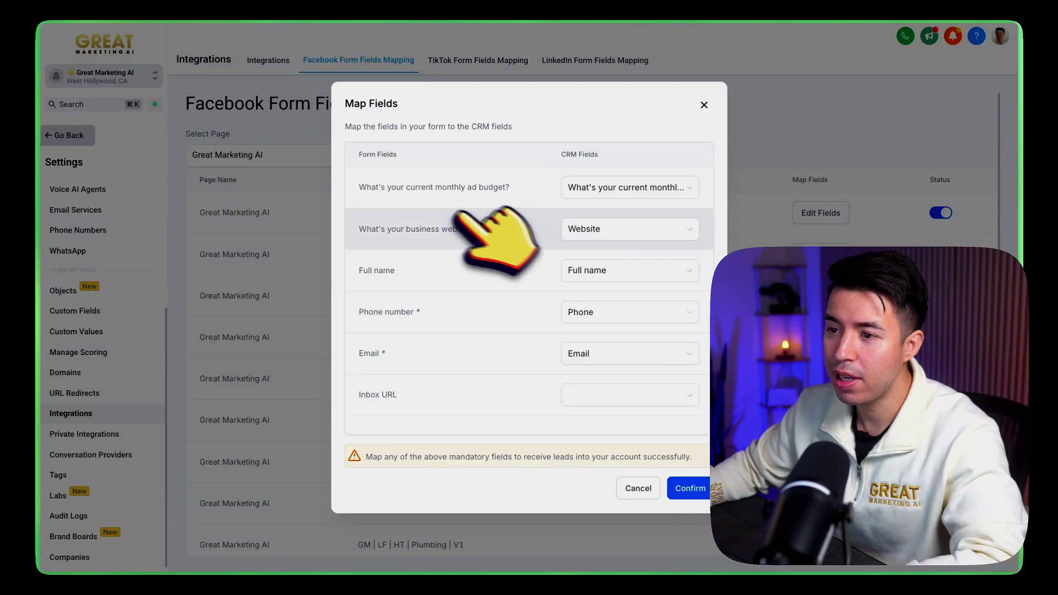
pyautogui.moveTo(474, 229); pyautogui.dragTo(447, 229)
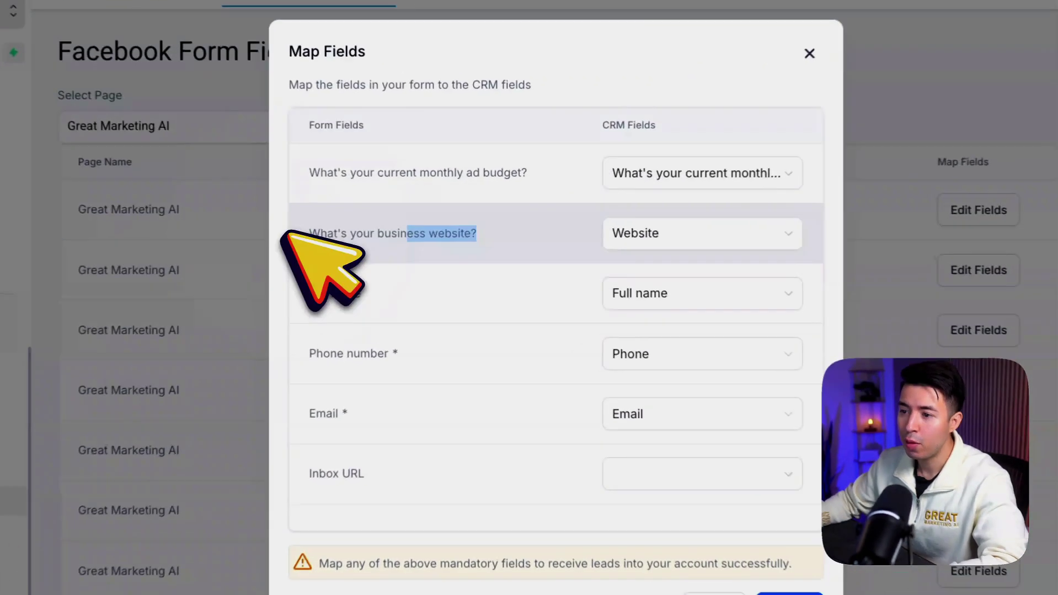
pyautogui.moveTo(298, 233); pyautogui.dragTo(306, 232)
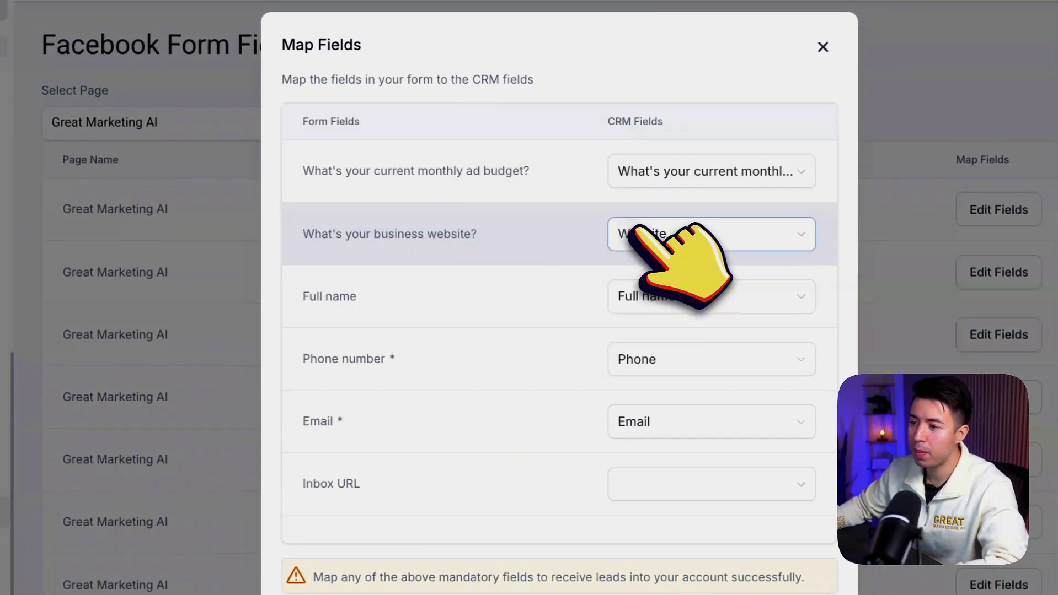
pyautogui.click(634, 231)
pyautogui.scroll(-1, 662, 386)
pyautogui.scroll(-4, 644, 409)
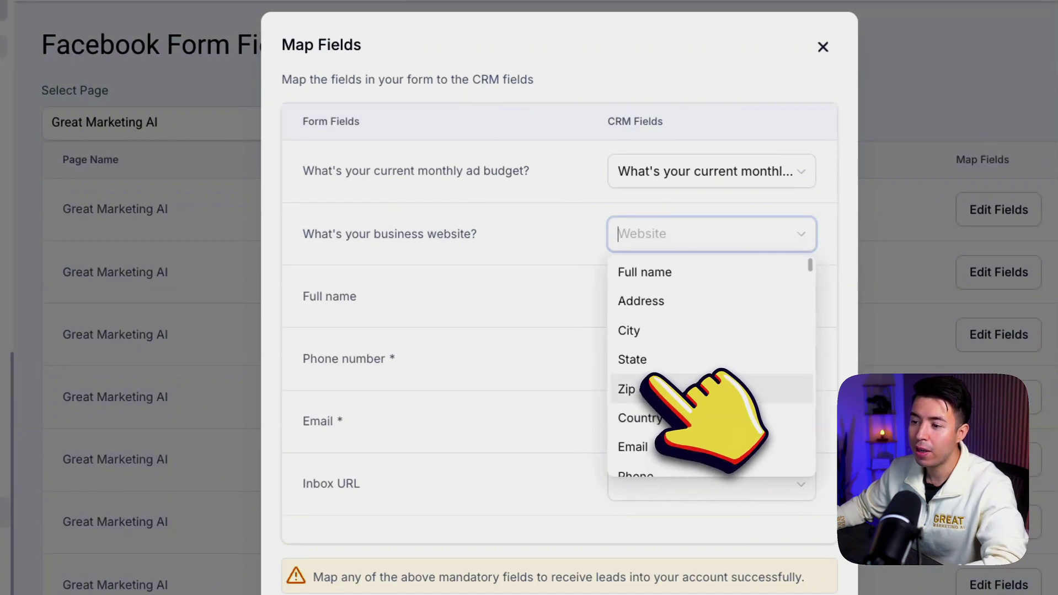
pyautogui.click(493, 324)
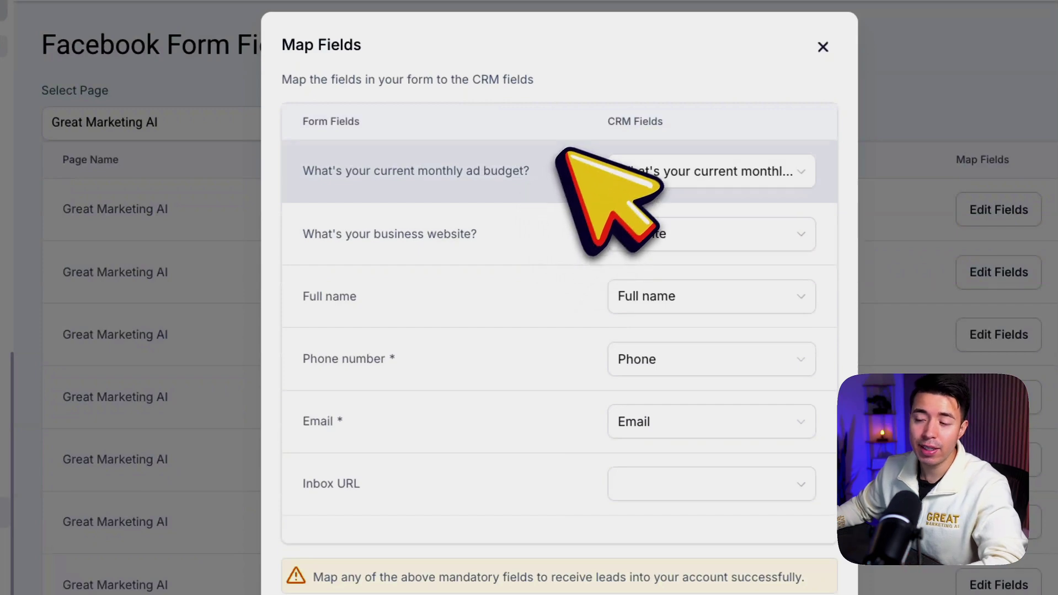
pyautogui.click(546, 164)
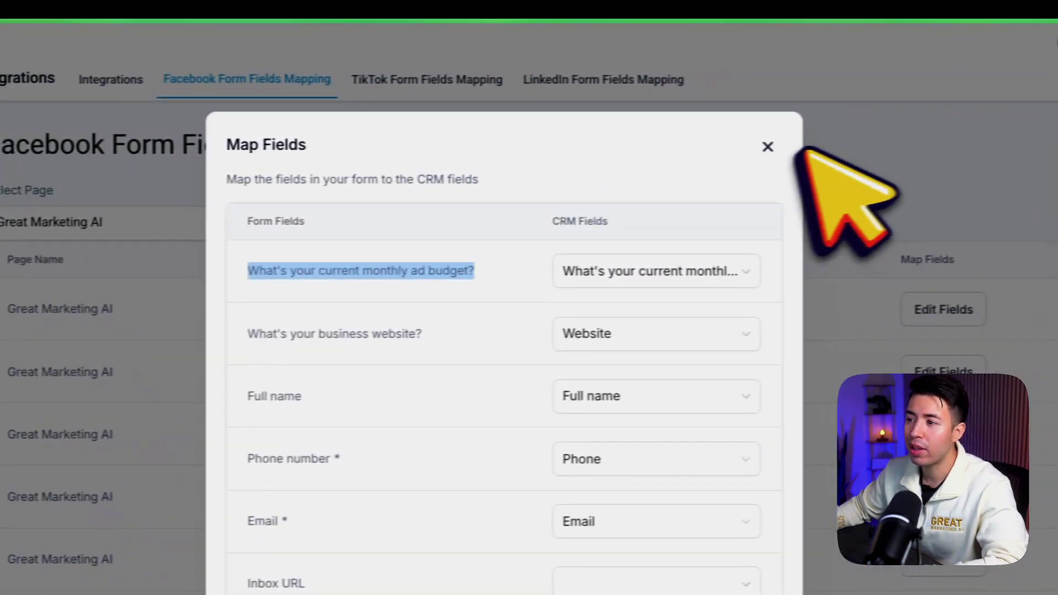
pyautogui.click(772, 146)
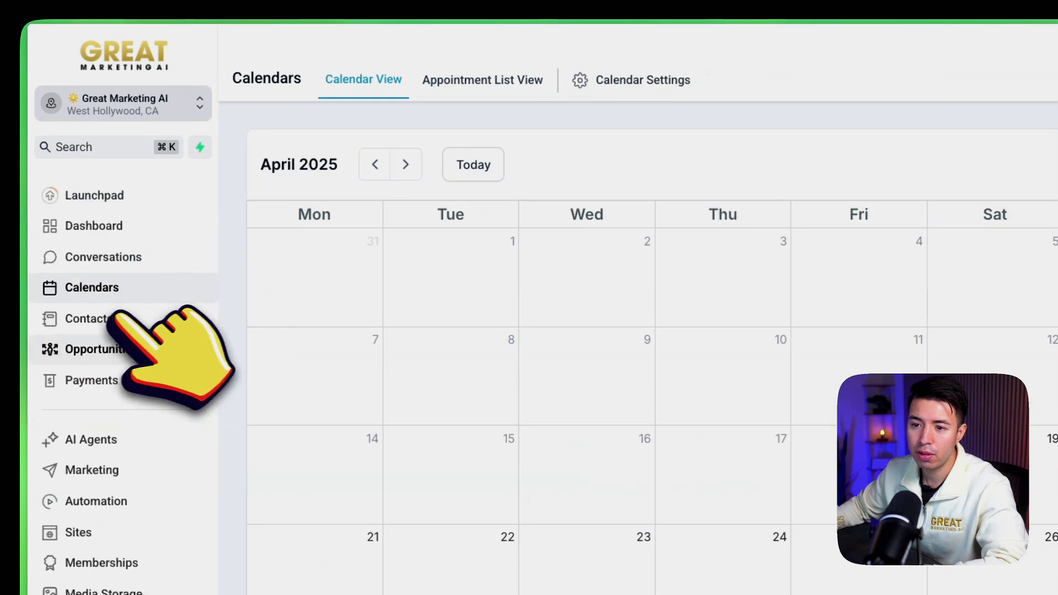
# Open the monthly ad budget custom field in the Meta folder of the custom fields settings and examine its options.
pyautogui.click(118, 315)
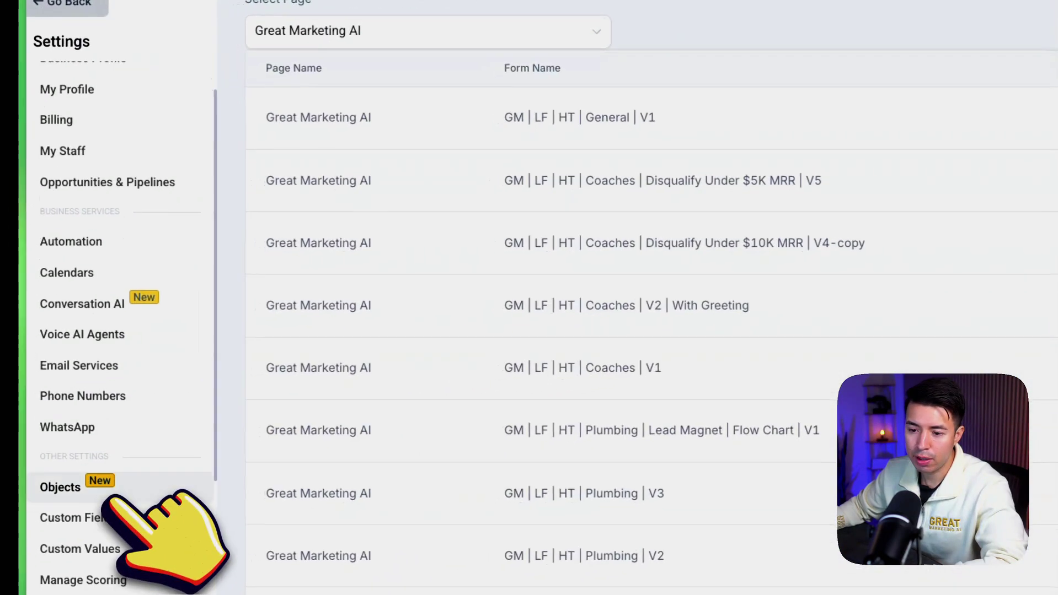
pyautogui.click(91, 506)
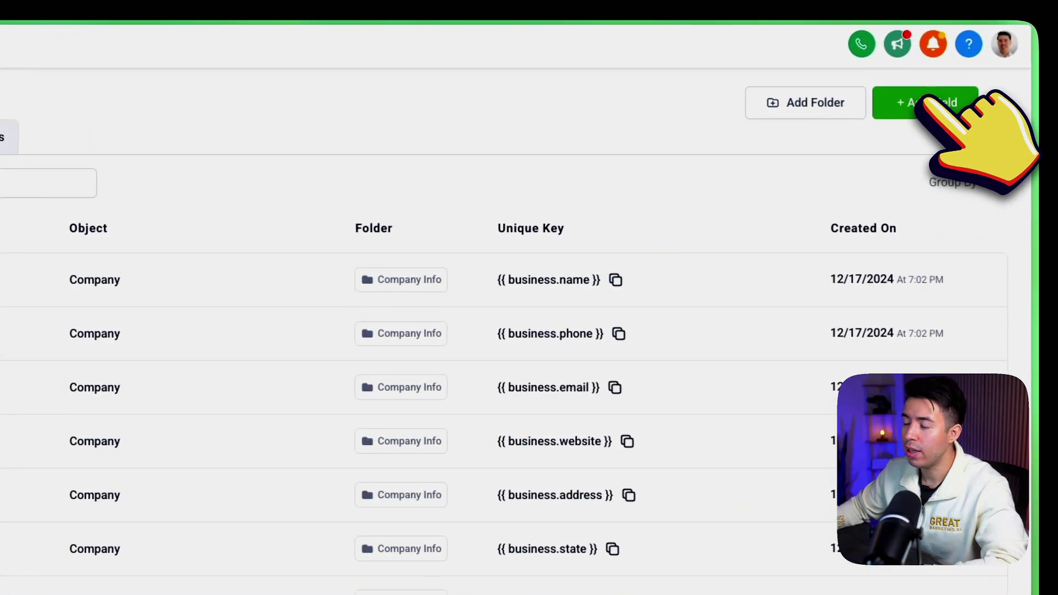
pyautogui.click(232, 107)
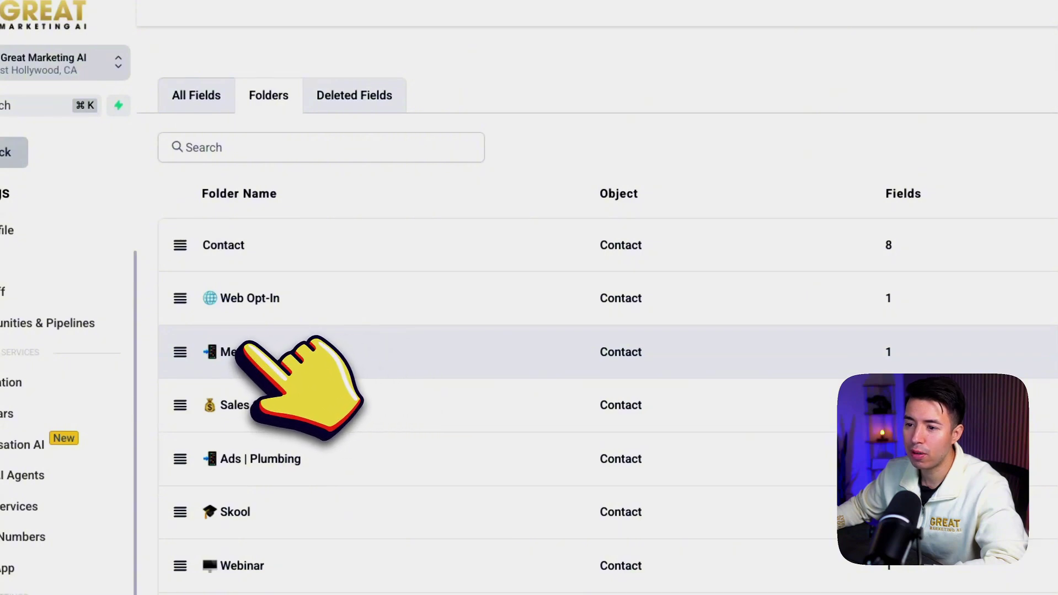
pyautogui.click(243, 352)
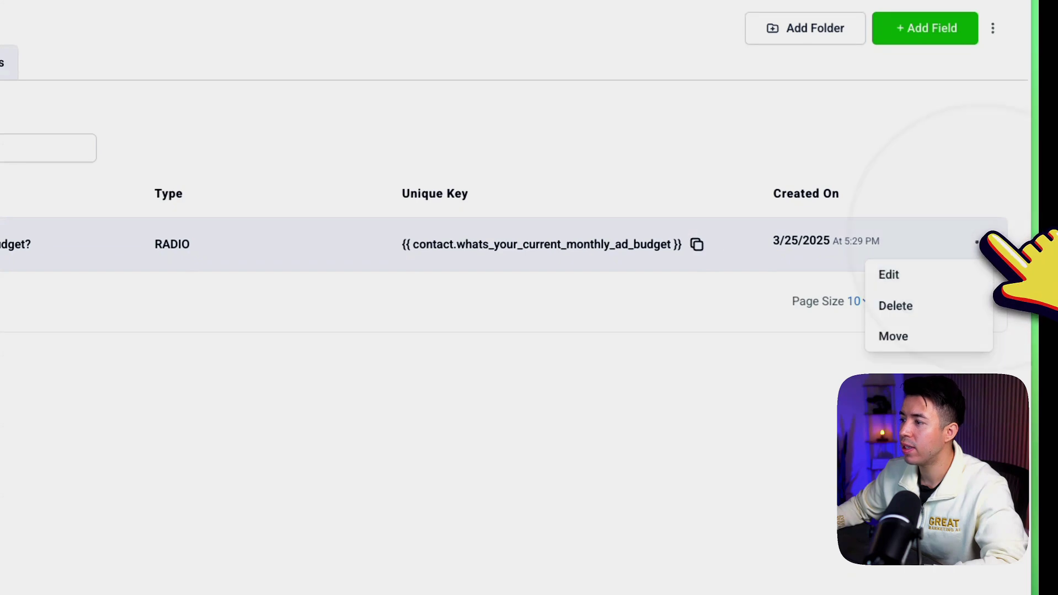
pyautogui.click(928, 272)
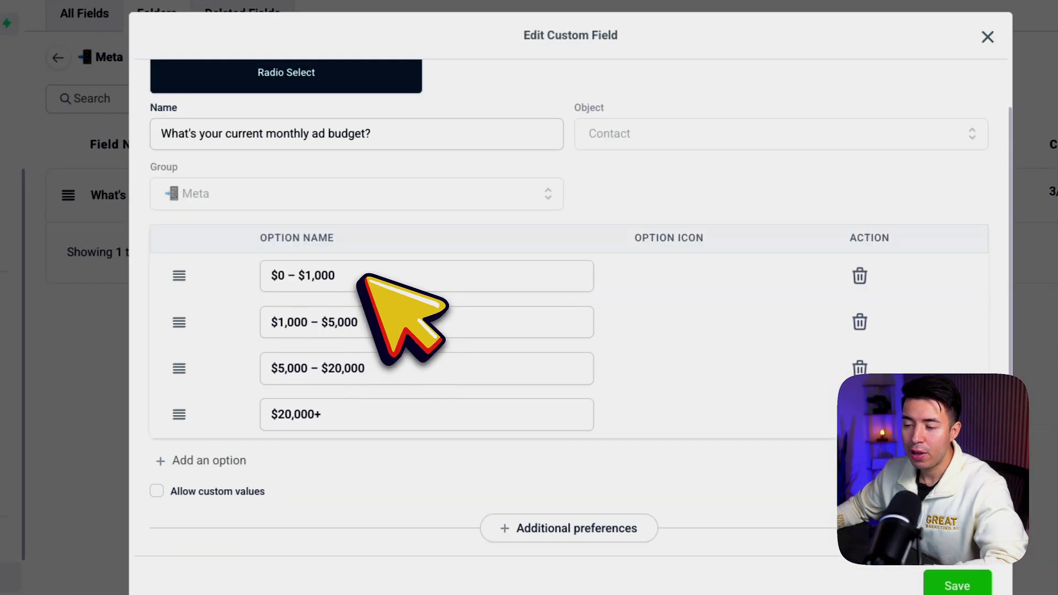
pyautogui.click(398, 272)
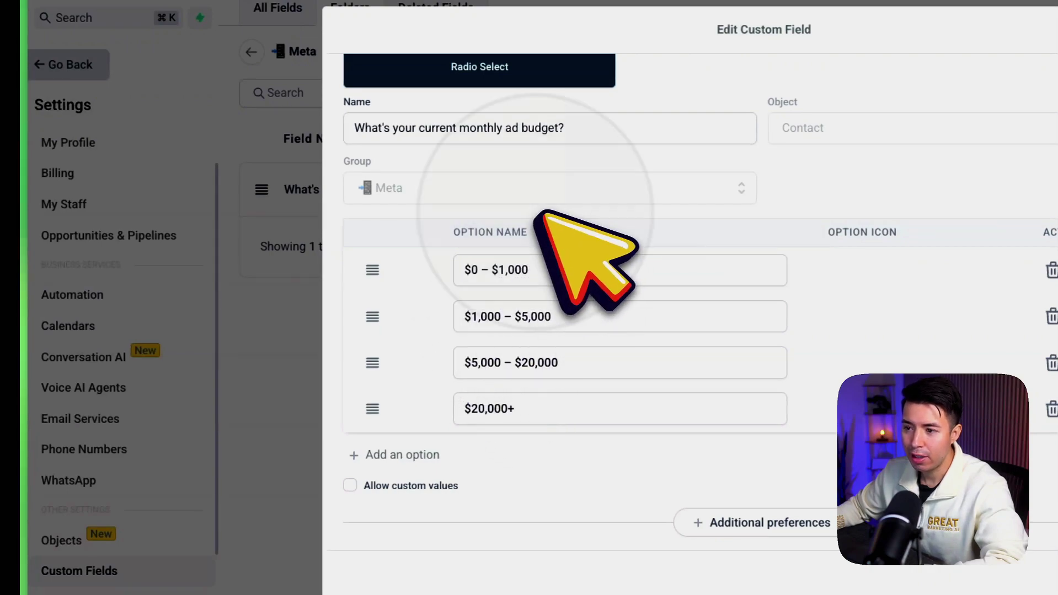
# Switch to Meta Business Suite and view the form preview of the GM | LF | HT | General | V1 instant form.
pyautogui.moveTo(24, 238)
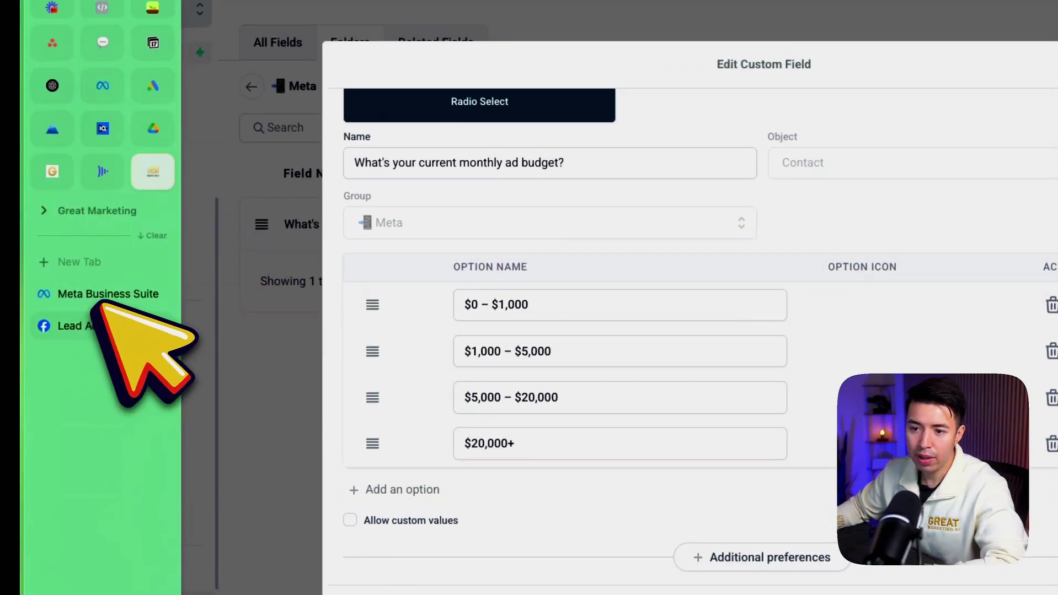
pyautogui.click(99, 301)
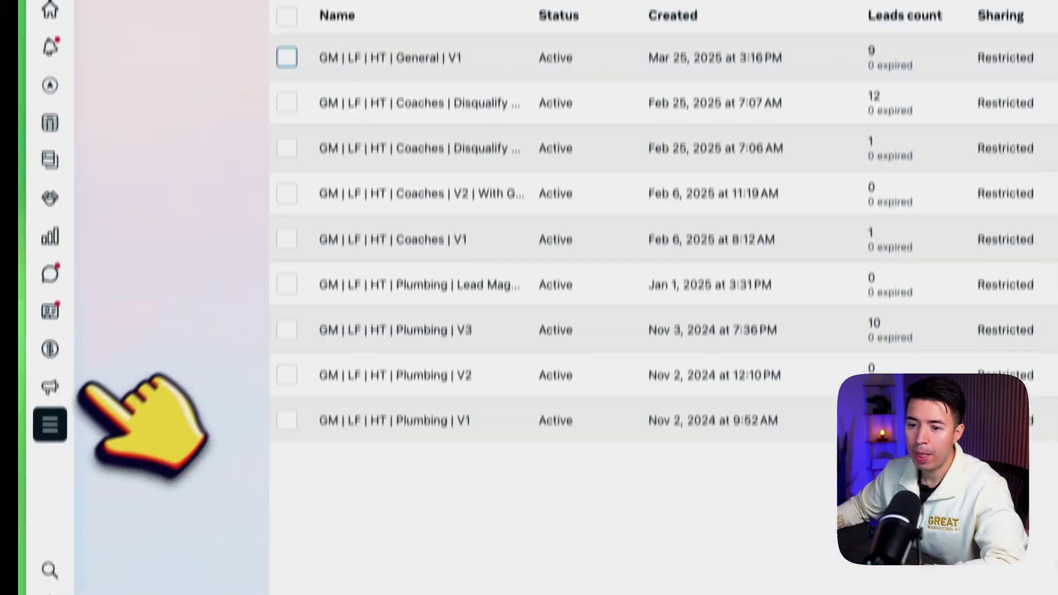
pyautogui.click(38, 569)
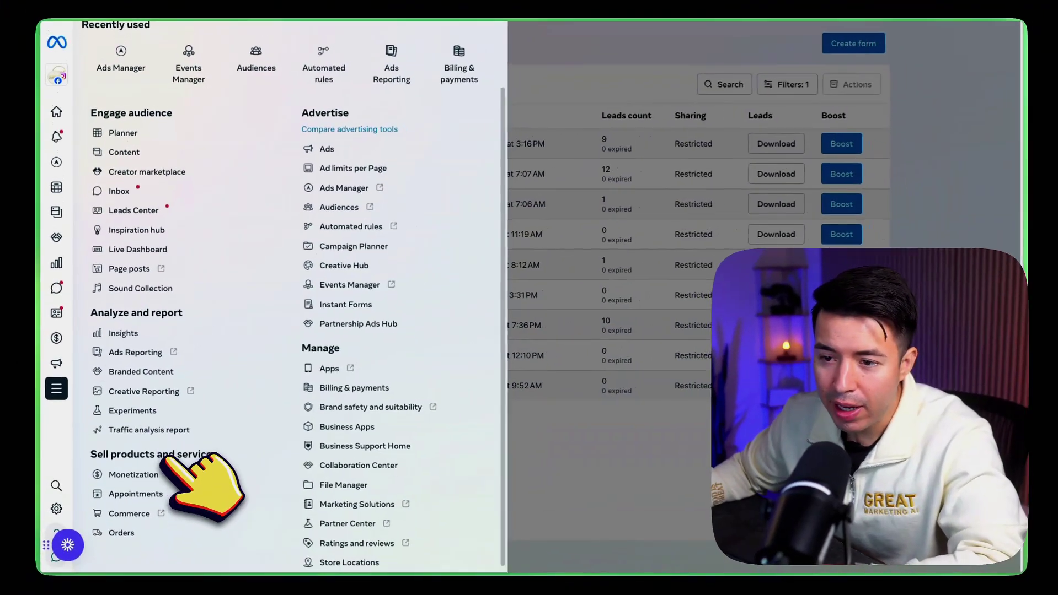
pyautogui.click(630, 468)
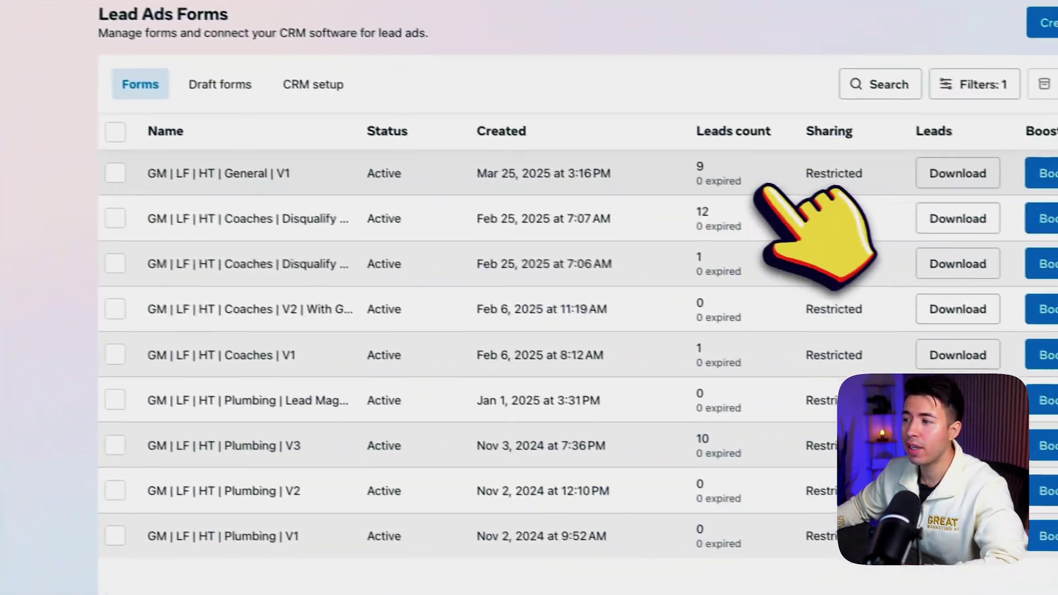
pyautogui.click(266, 166)
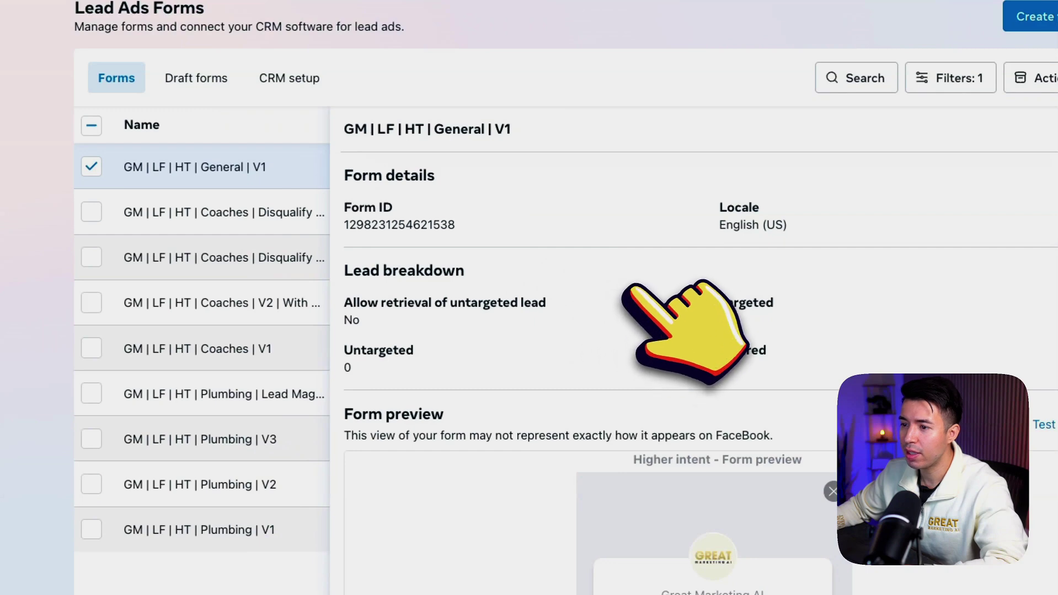
pyautogui.scroll(-2, 648, 284)
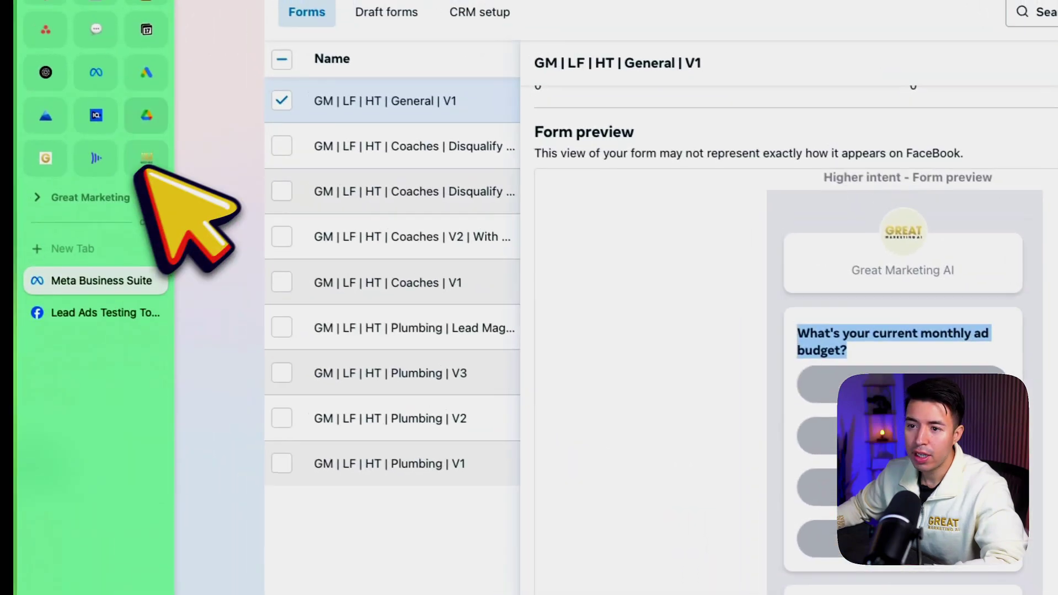
# Compare the Meta form's ad budget question with the matching CRM custom field and close the field editor.
pyautogui.click(141, 168)
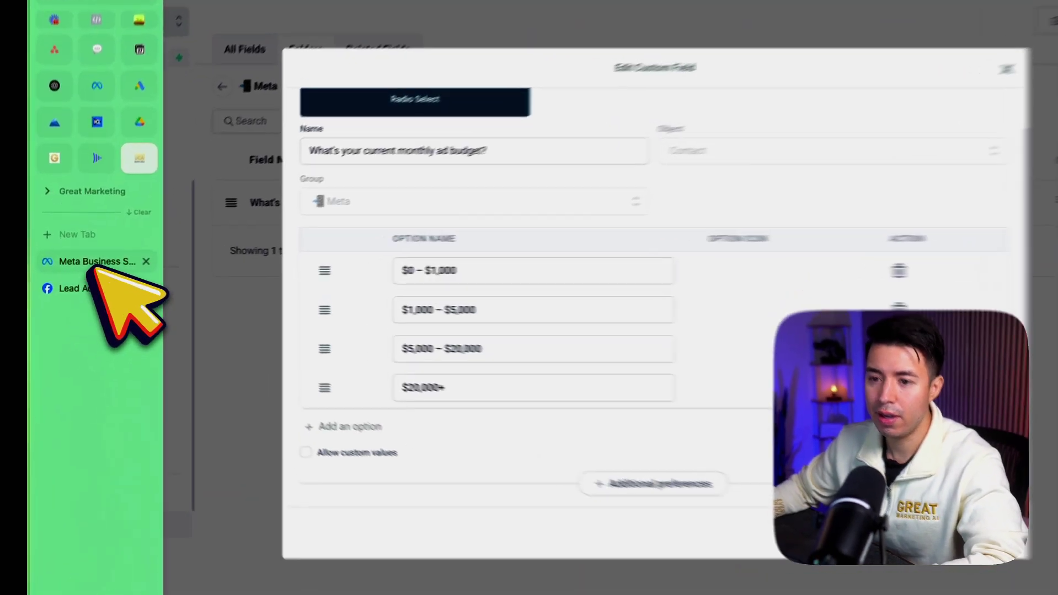
pyautogui.click(83, 270)
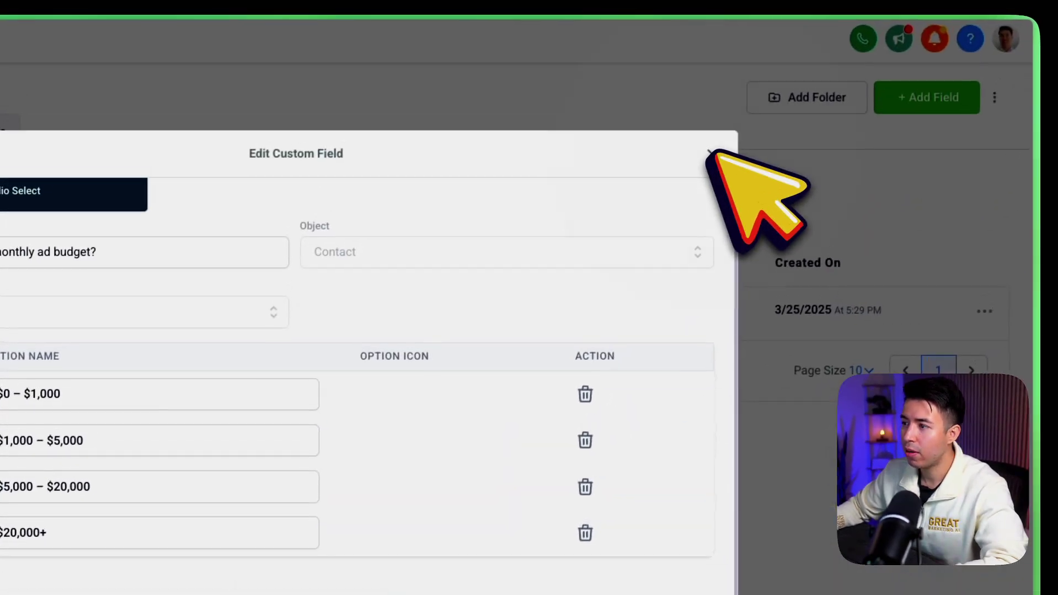
pyautogui.click(708, 158)
# Start a new Radio Select custom field named "My custom field" in the Meta folder.
pyautogui.click(926, 102)
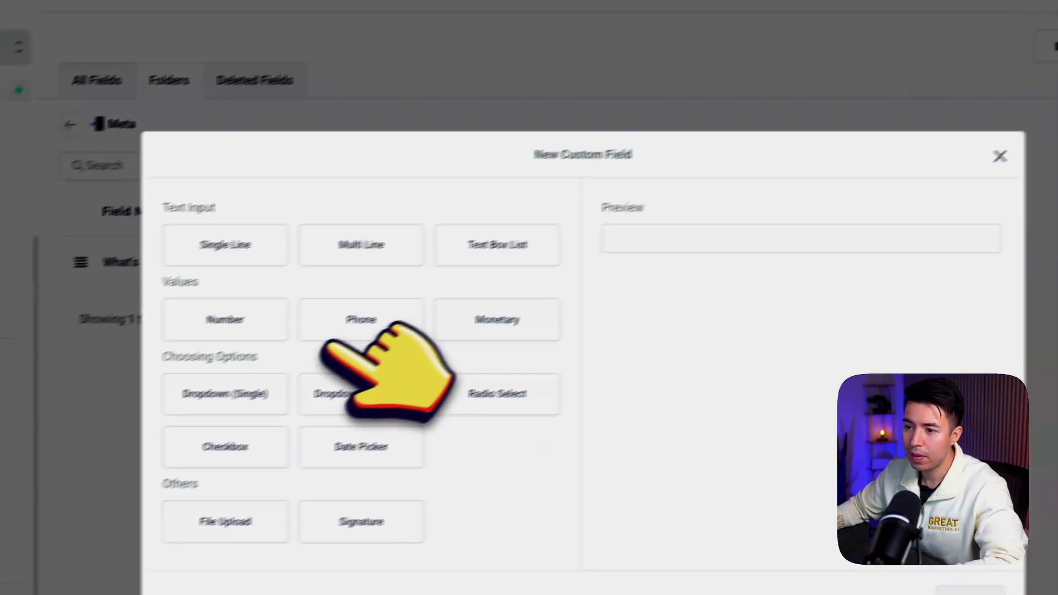
pyautogui.click(490, 319)
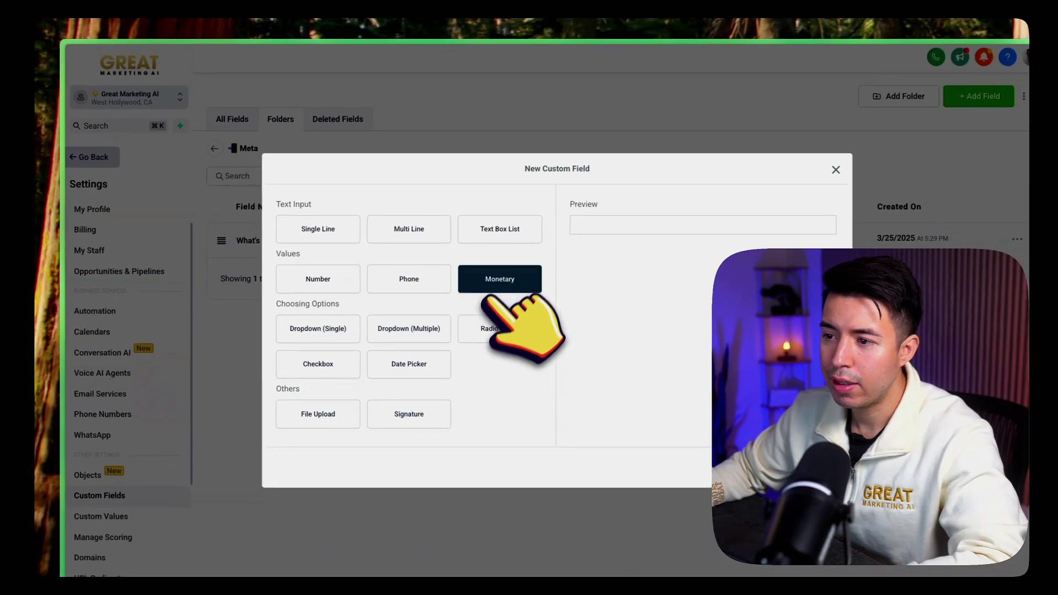
pyautogui.click(497, 328)
pyautogui.click(822, 466)
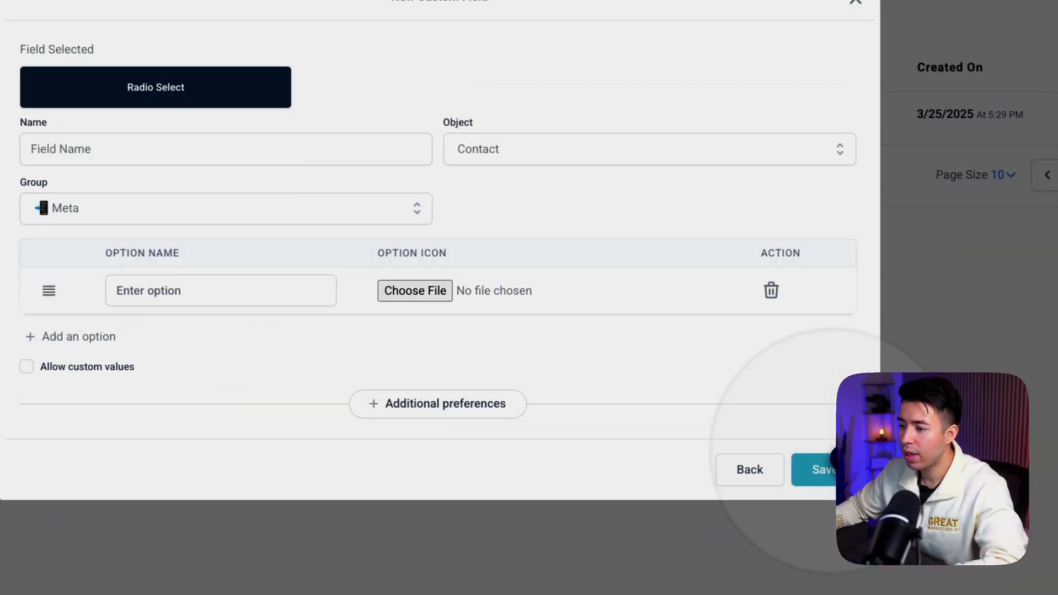
pyautogui.click(337, 258)
pyautogui.write('My custom field')
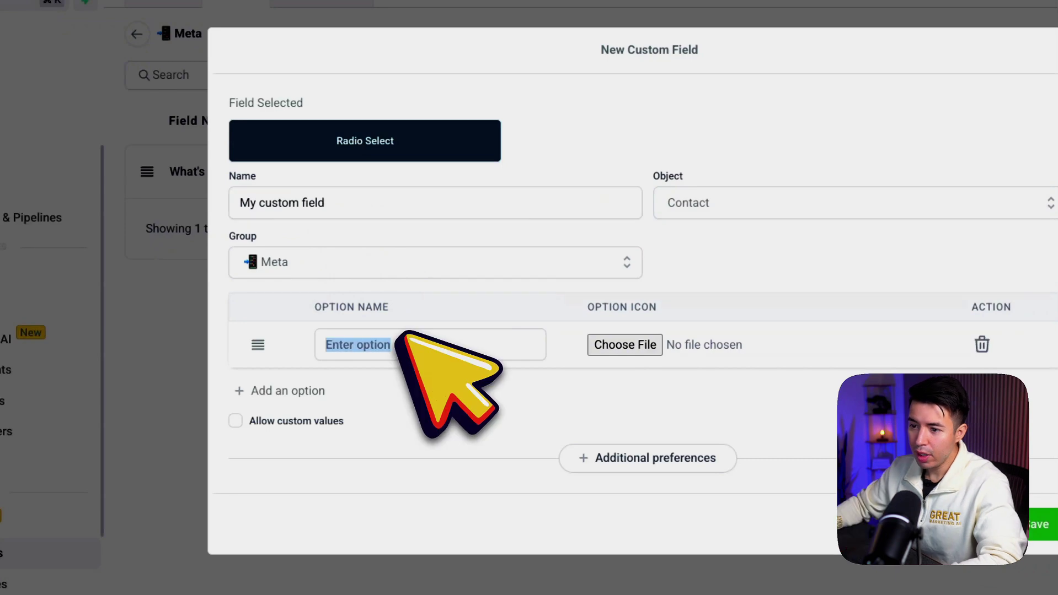
# Add the options 1, 2 and 4 to the new radio custom field.
pyautogui.click(353, 348)
pyautogui.write('1')
pyautogui.click(306, 391)
pyautogui.click(336, 369)
pyautogui.write('2')
pyautogui.click(298, 415)
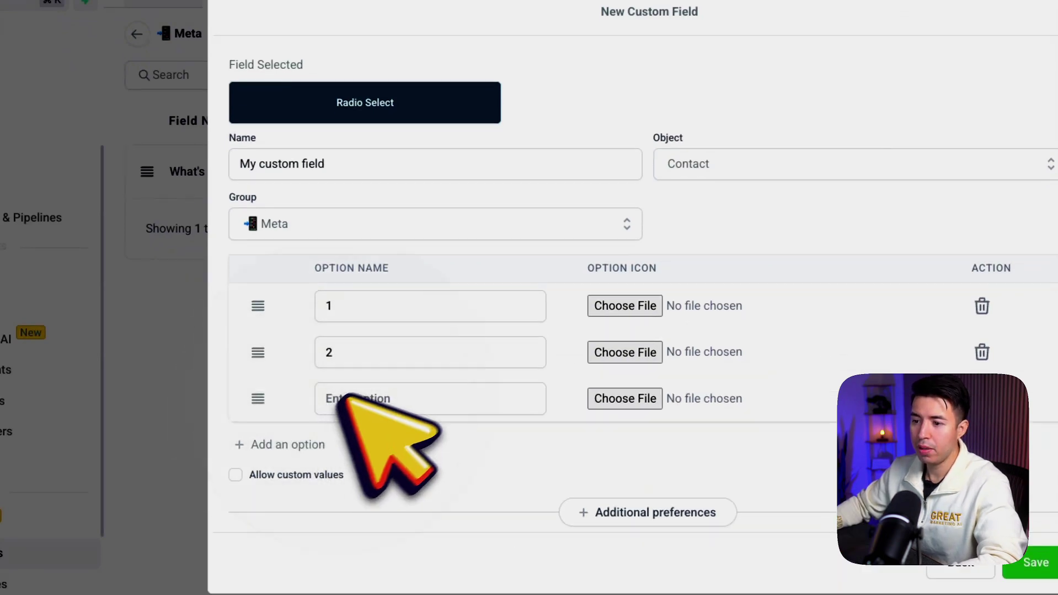
pyautogui.write('4')
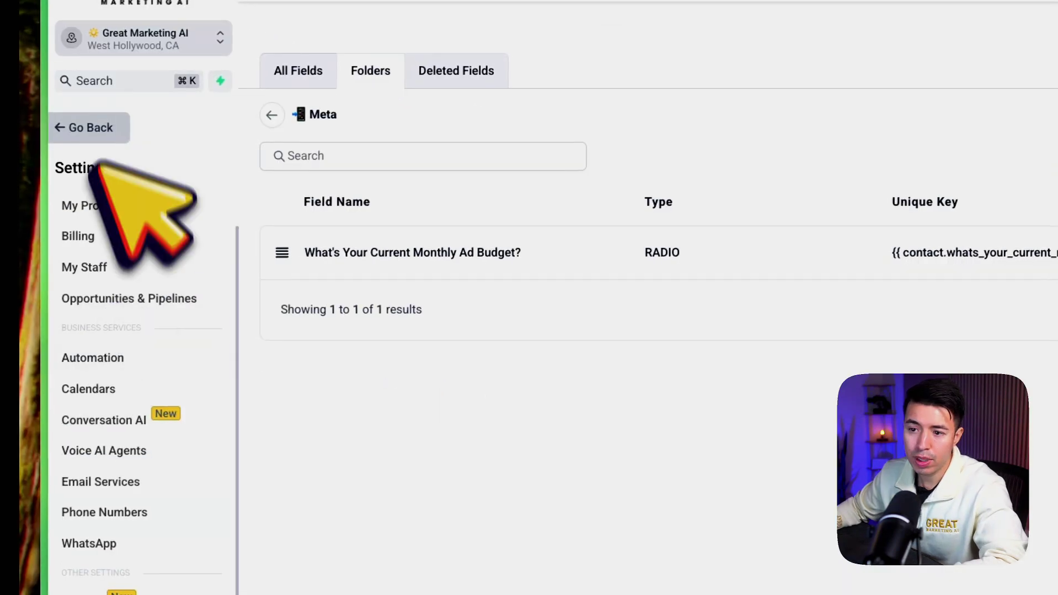
# Return to the Facebook form fields mapping in the integrations settings and open the General V1 form's field mapping.
pyautogui.scroll(-4, 193, 524)
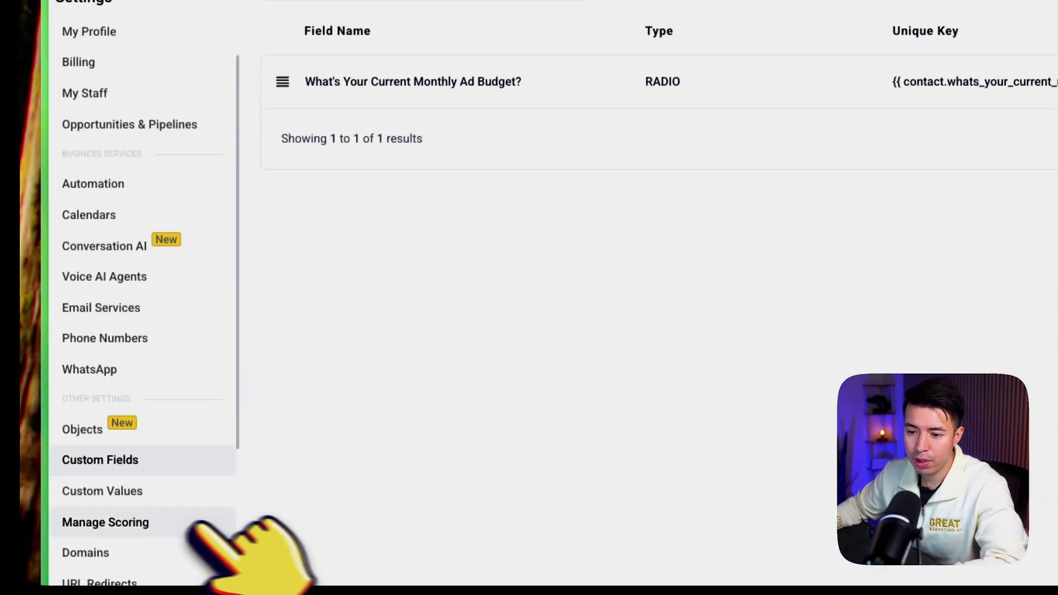
pyautogui.click(127, 370)
pyautogui.click(441, 111)
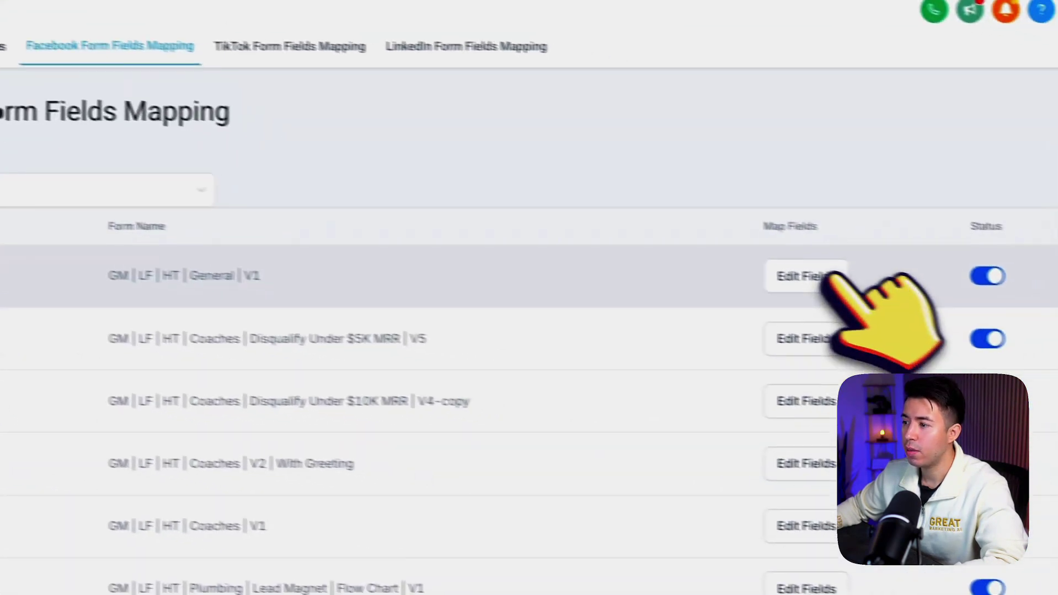
pyautogui.click(816, 278)
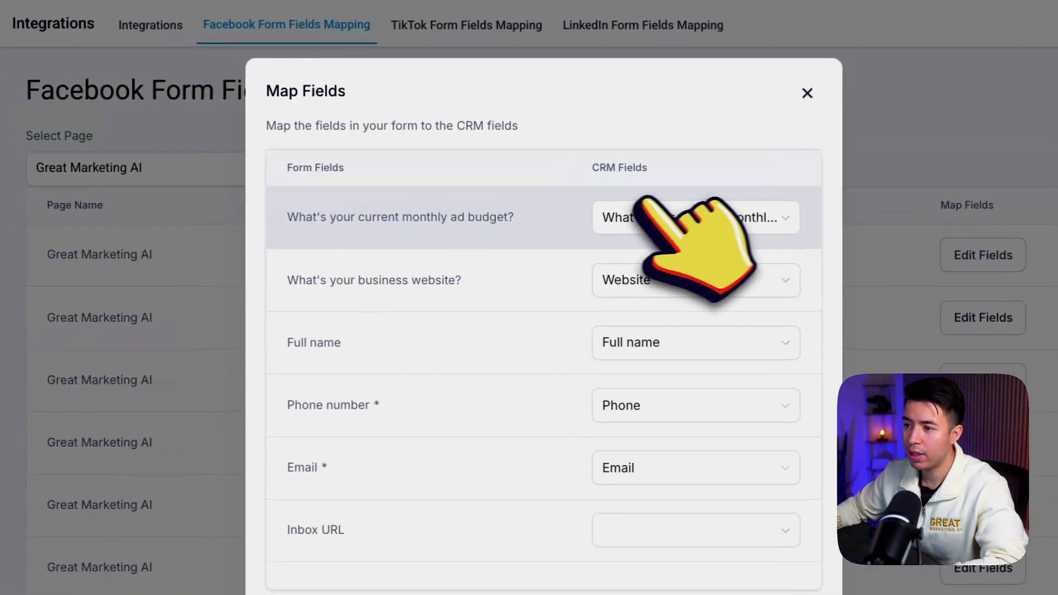
# Map the "What's your current monthly ad budget?" question to the matching "What's your current monthly..." CRM field and confirm the mapping.
pyautogui.click(447, 229)
pyautogui.scroll(-3, 637, 387)
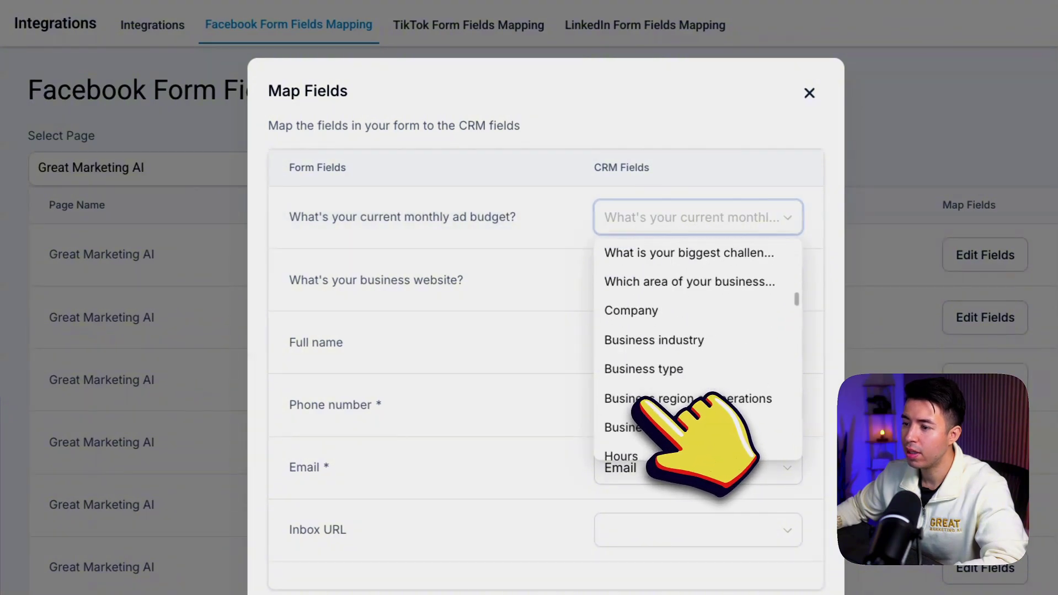
pyautogui.scroll(-3, 711, 397)
pyautogui.write("what's your curre")
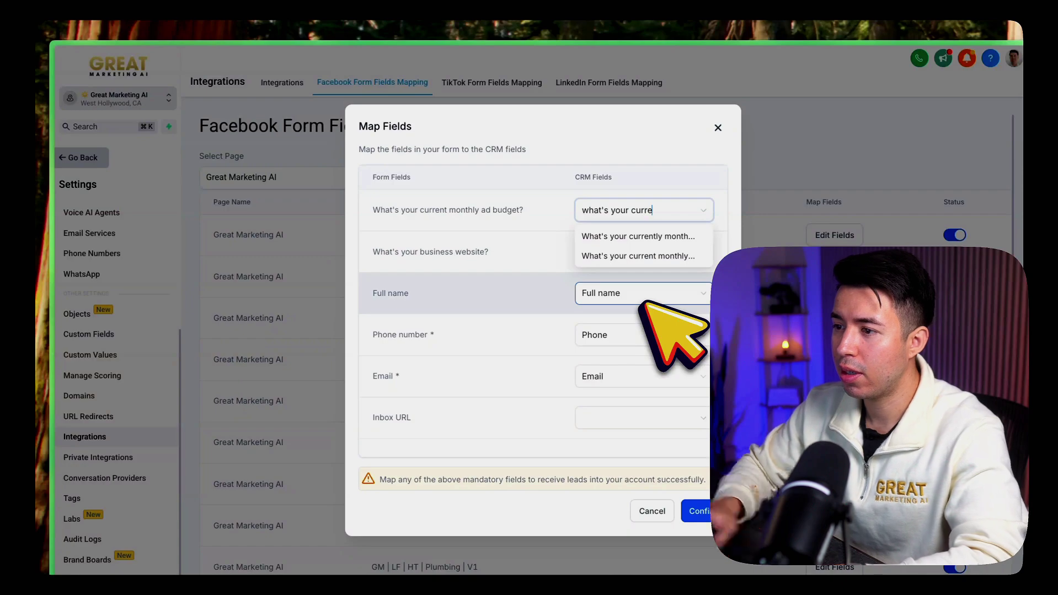
pyautogui.click(643, 255)
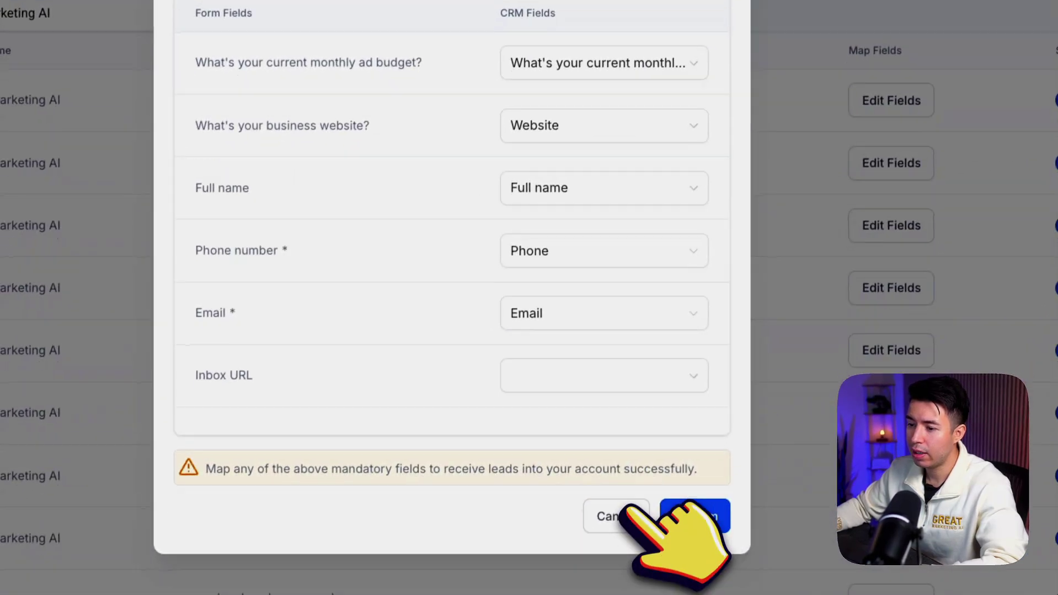
pyautogui.click(700, 512)
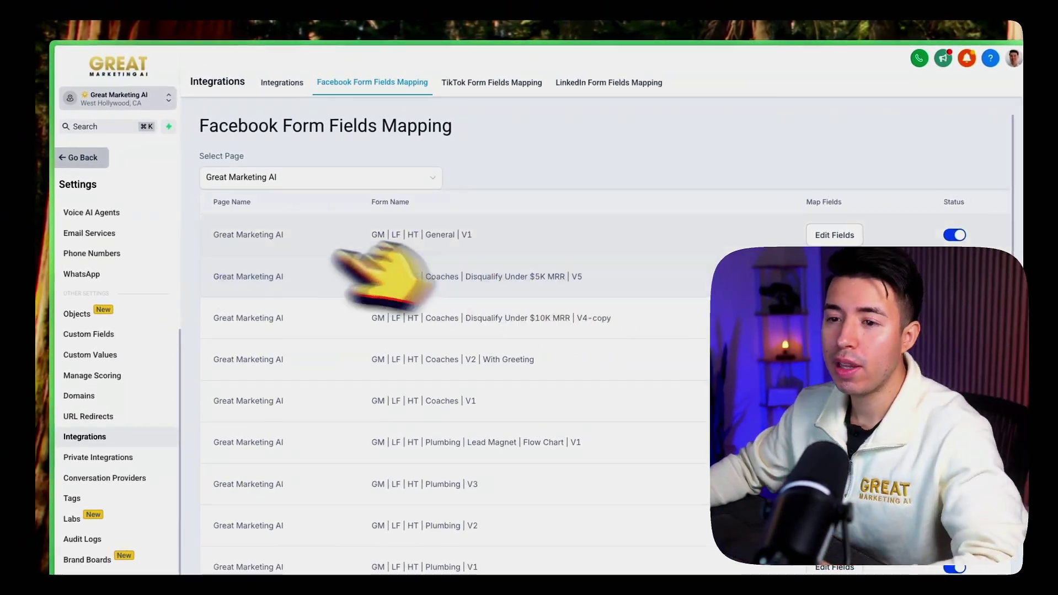
# Leave the settings and create a new workflow from scratch in the workflow list.
pyautogui.click(104, 156)
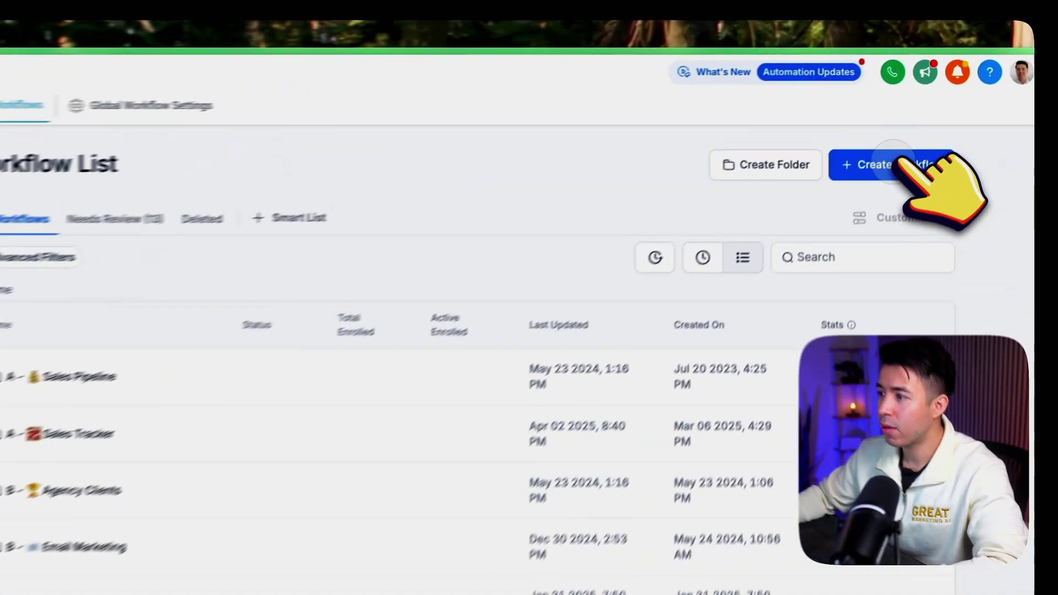
pyautogui.click(918, 125)
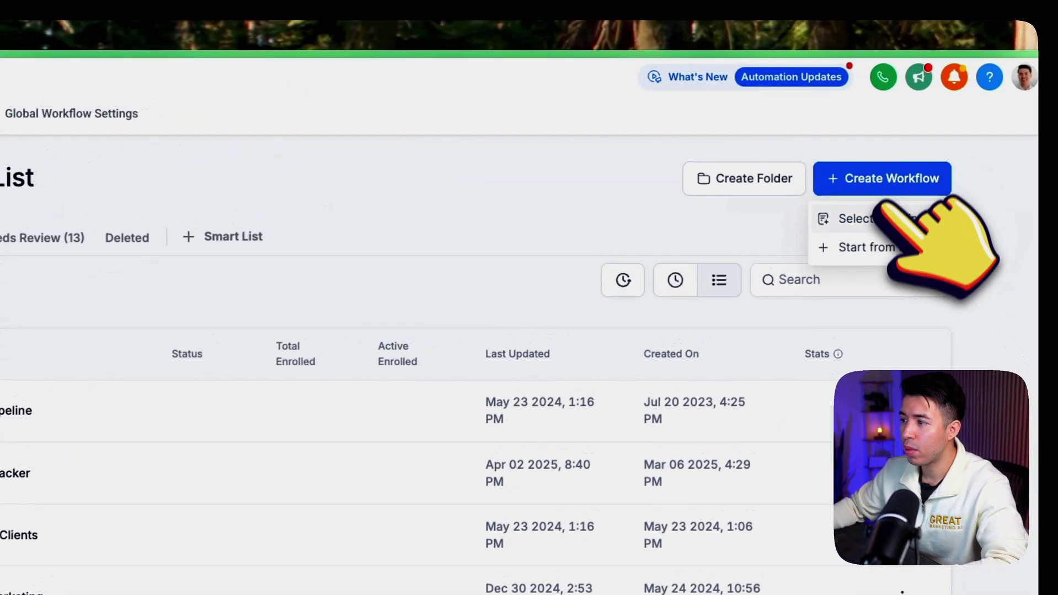
pyautogui.click(905, 172)
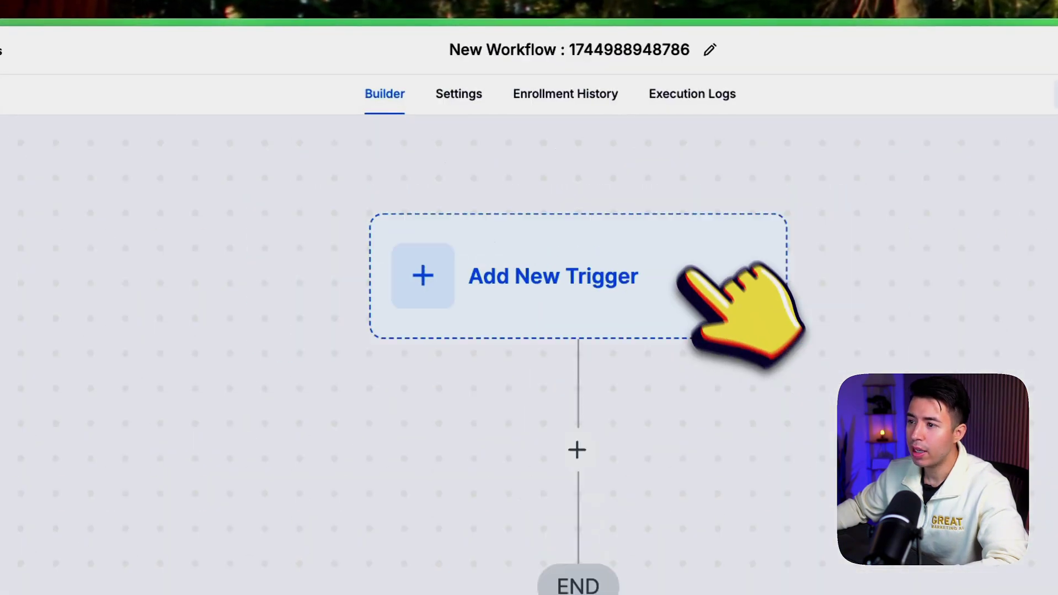
# Add a Facebook Lead Form Submitted trigger to the workflow with a Page Is filter.
pyautogui.click(529, 238)
pyautogui.write('facebook')
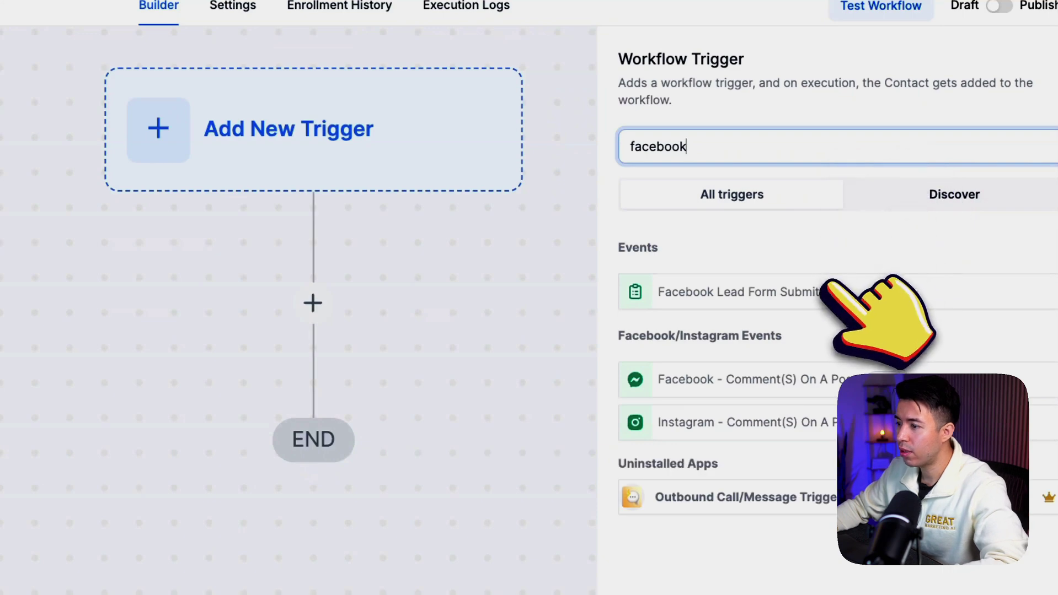
pyautogui.click(828, 287)
pyautogui.click(650, 331)
pyautogui.click(805, 330)
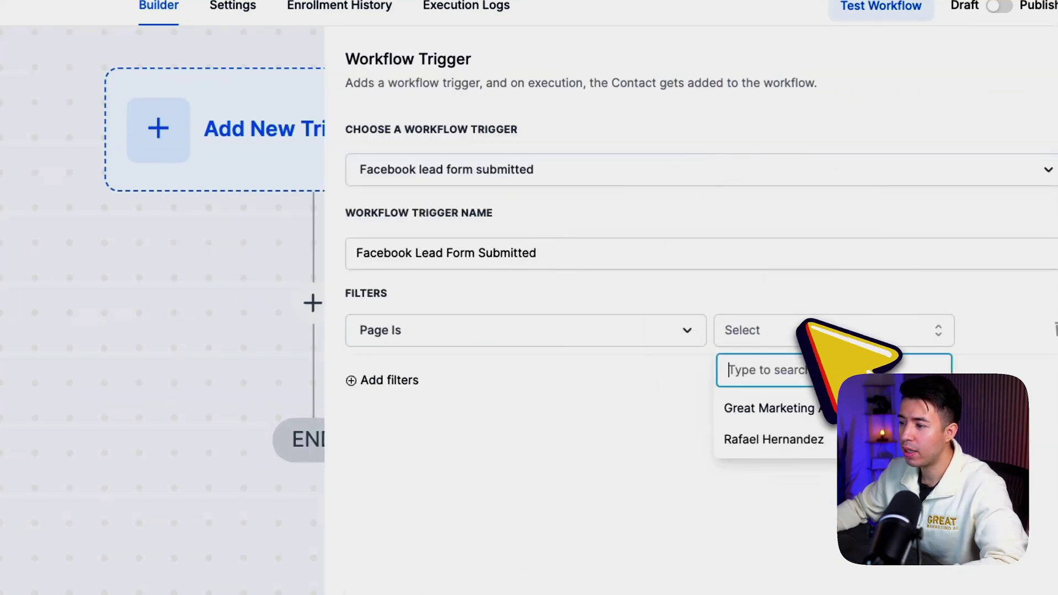
# Limit the trigger to the Great Marketing AI page and the form GM | LF | HT | General | V1, and save it.
pyautogui.click(389, 380)
pyautogui.click(415, 382)
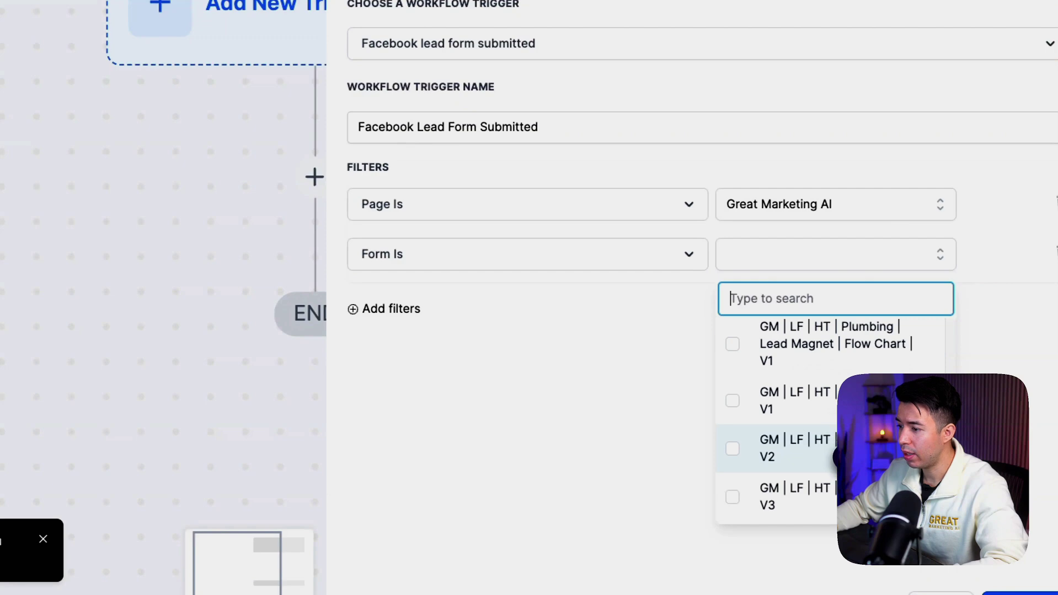
pyautogui.scroll(-3, 783, 450)
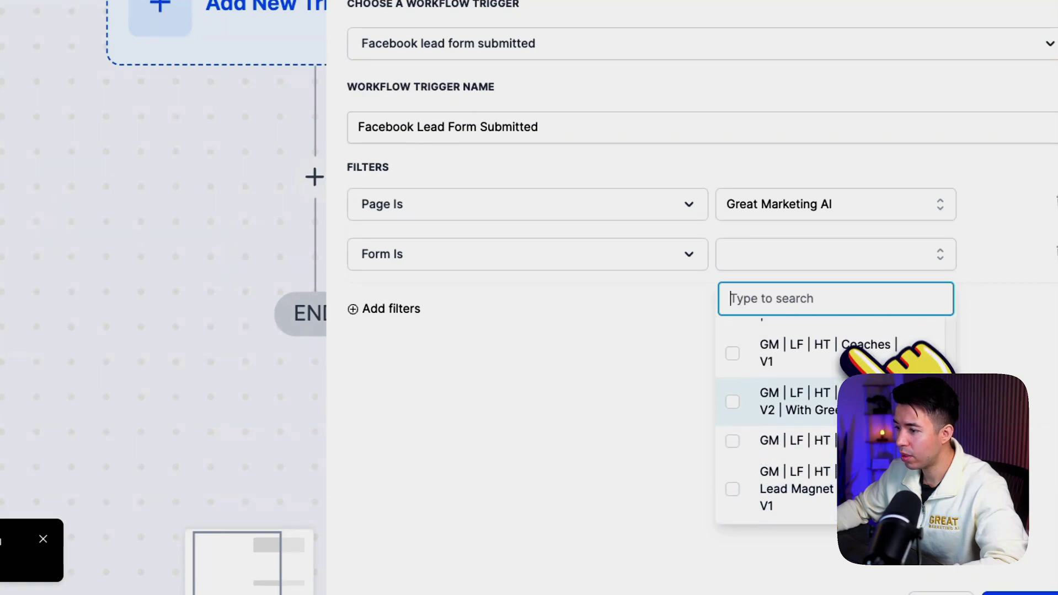
pyautogui.click(847, 347)
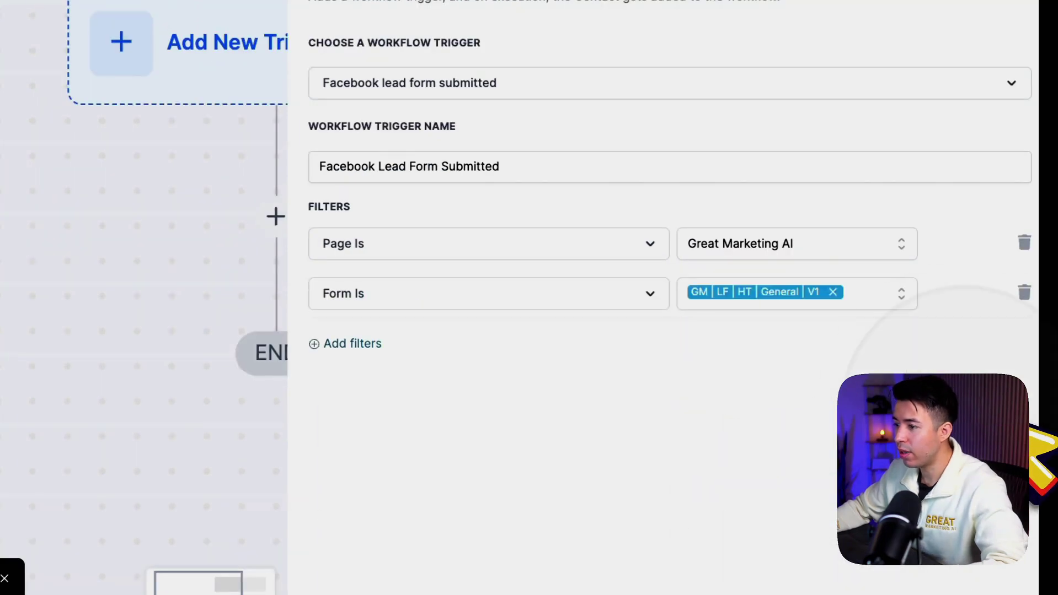
pyautogui.click(999, 575)
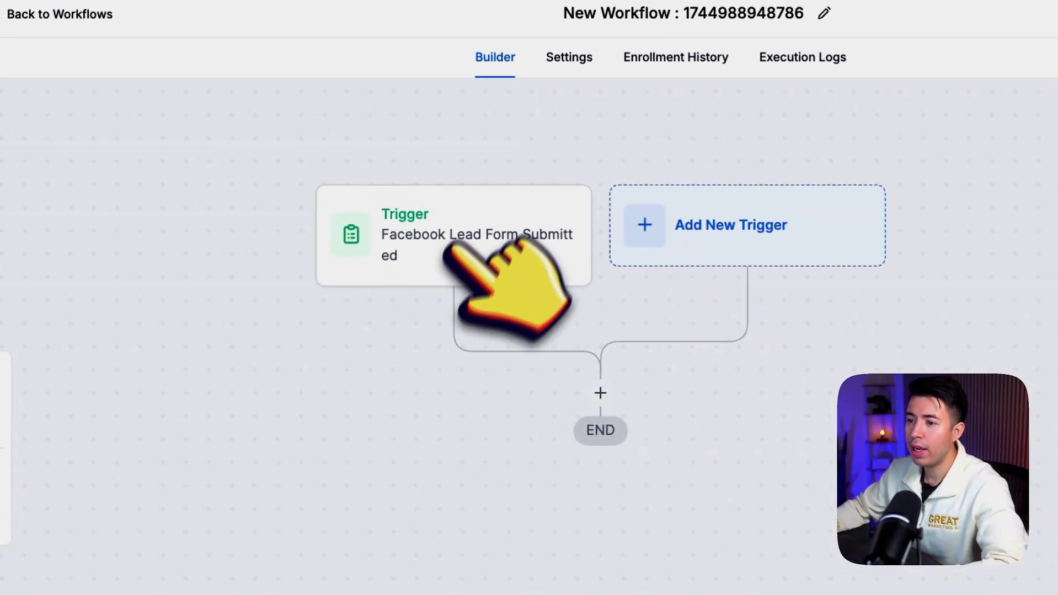
# Add a Create Or Update Opportunity action that uses the A - Sales Pipeline and its New Lead stage, and save it.
pyautogui.click(599, 393)
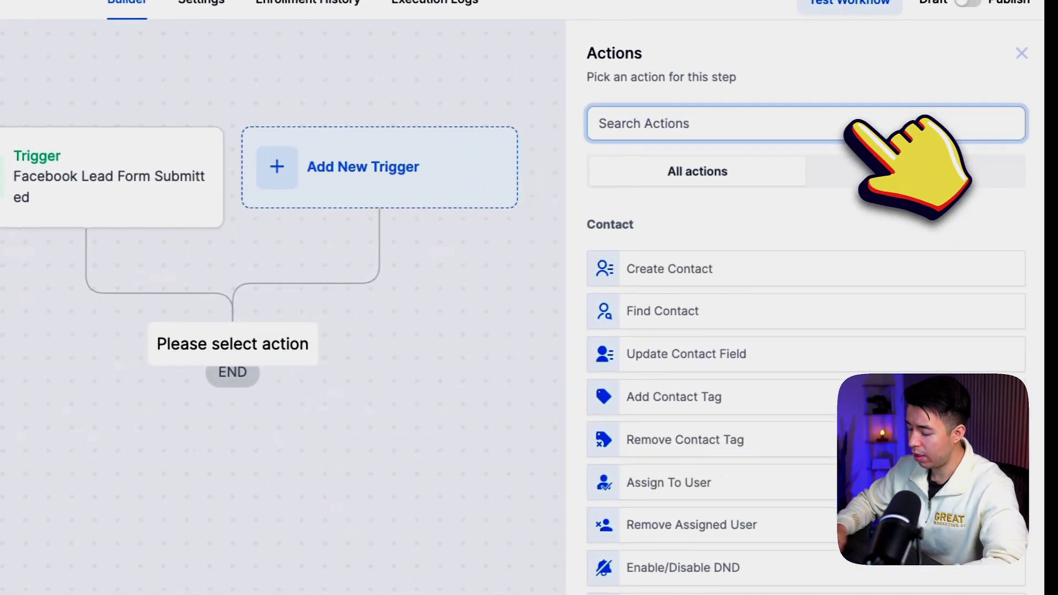
pyautogui.write('oppo')
pyautogui.click(750, 253)
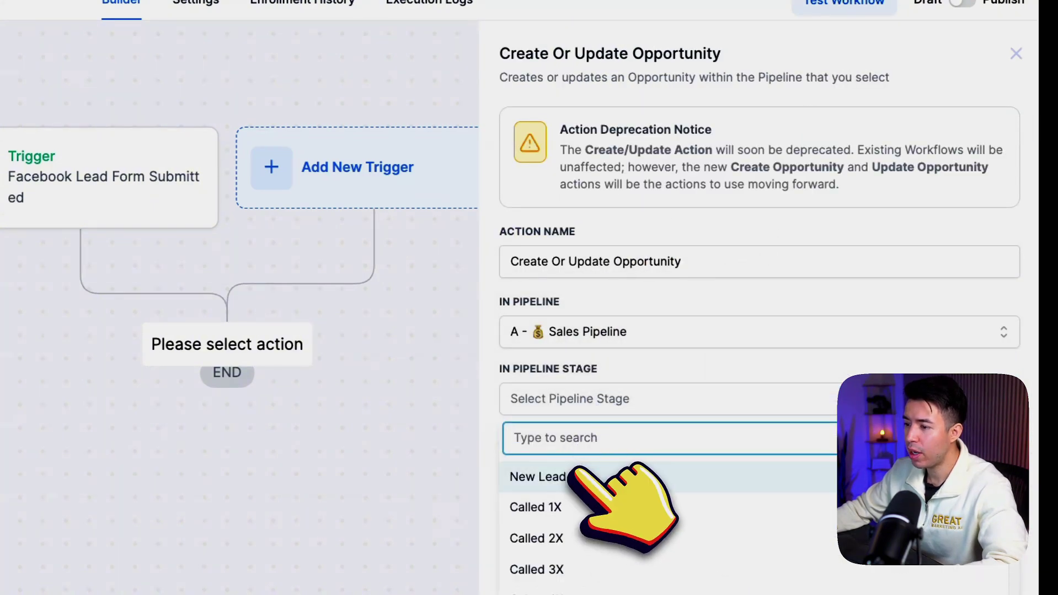
pyautogui.click(575, 472)
pyautogui.click(971, 574)
# Add an SMS action with the message "Hi" after the opportunity action and save it.
pyautogui.click(337, 399)
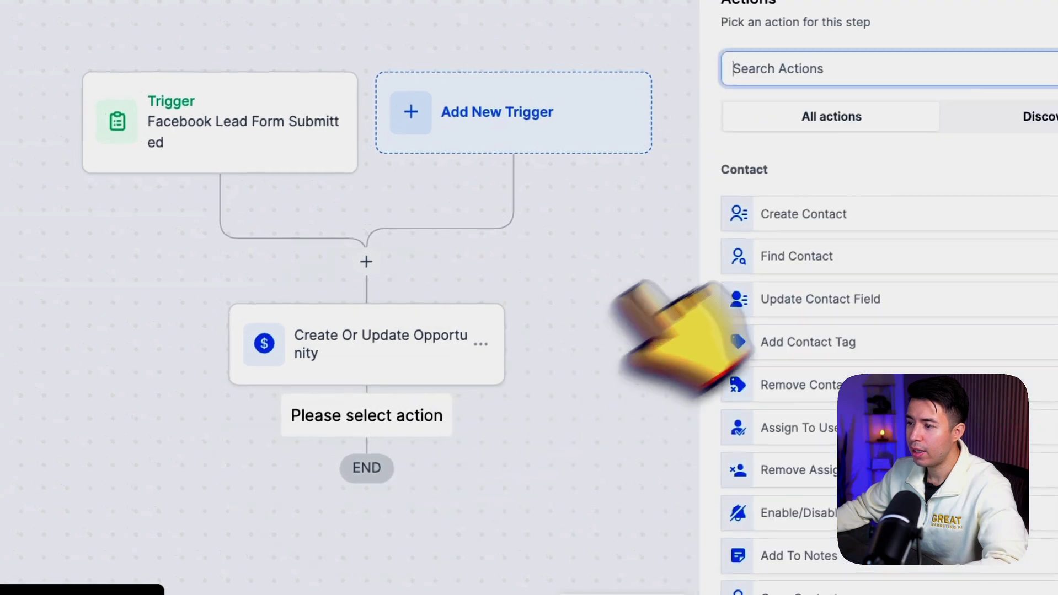
pyautogui.write('text')
pyautogui.press('BackSpace')
pyautogui.press('BackSpace')
pyautogui.press('BackSpace')
pyautogui.press('BackSpace')
pyautogui.write('s')
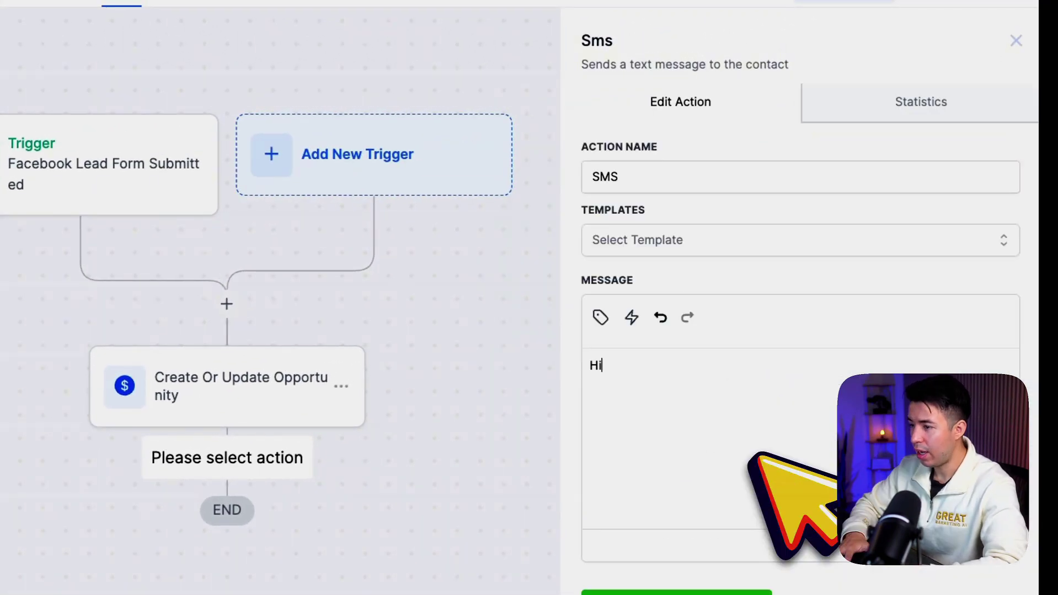
pyautogui.click(991, 588)
# Rename the workflow as Test and save it without adding another action.
pyautogui.click(299, 472)
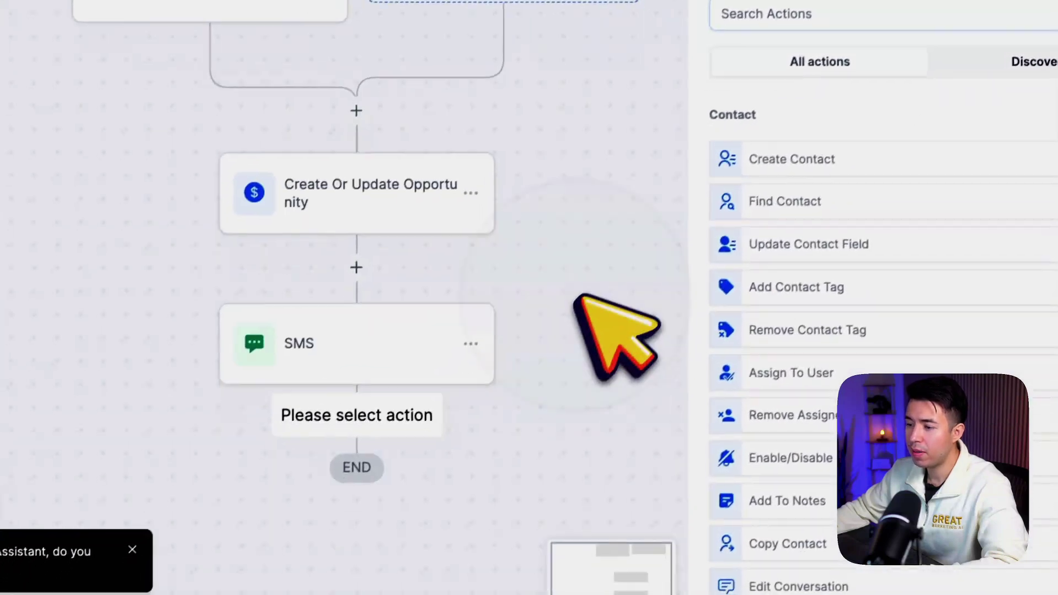
pyautogui.click(1030, 179)
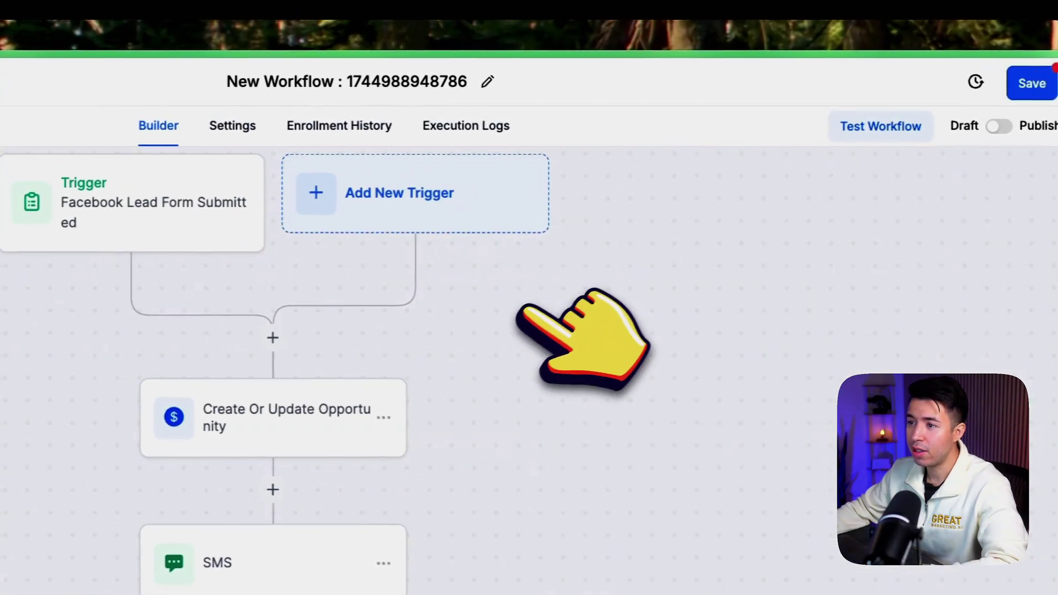
pyautogui.click(882, 316)
pyautogui.moveTo(4, 236)
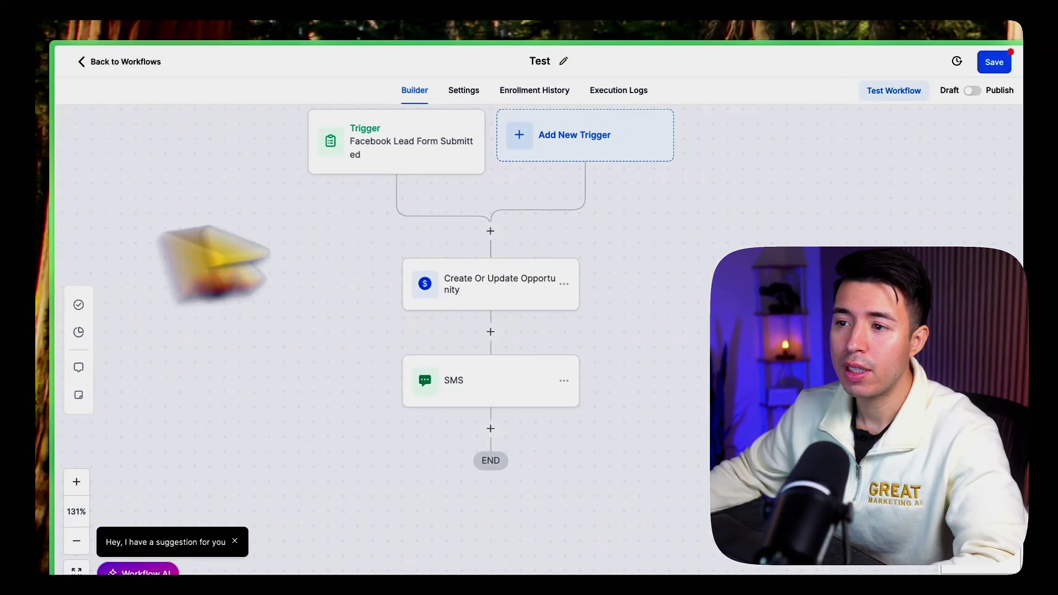
pyautogui.click(1001, 63)
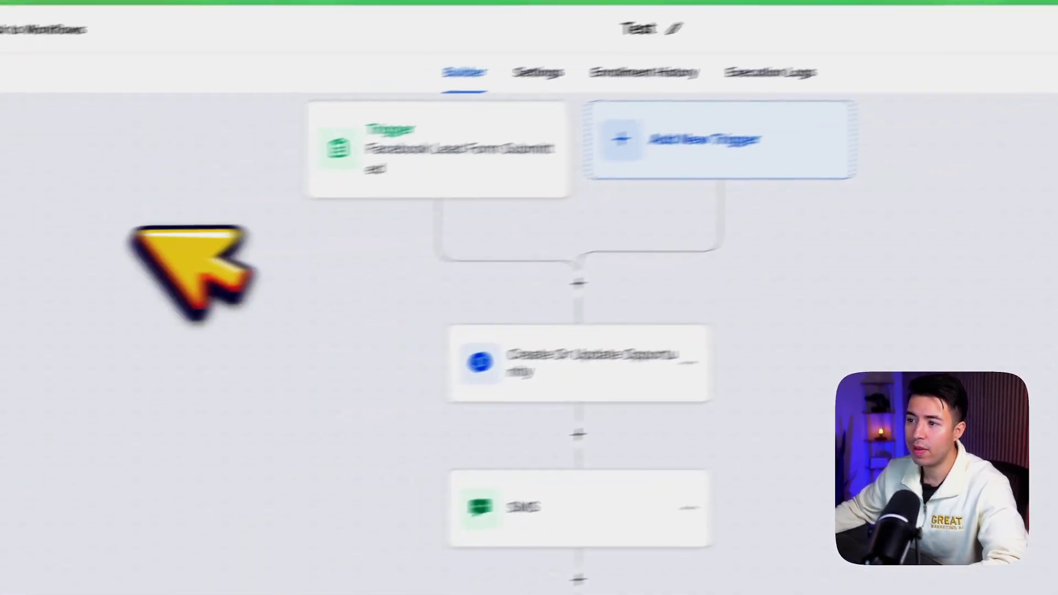
# Look at Meta's Lead Ads Testing Tool for the General V1 form and return to the form's details in Meta Business Suite.
pyautogui.moveTo(54, 281)
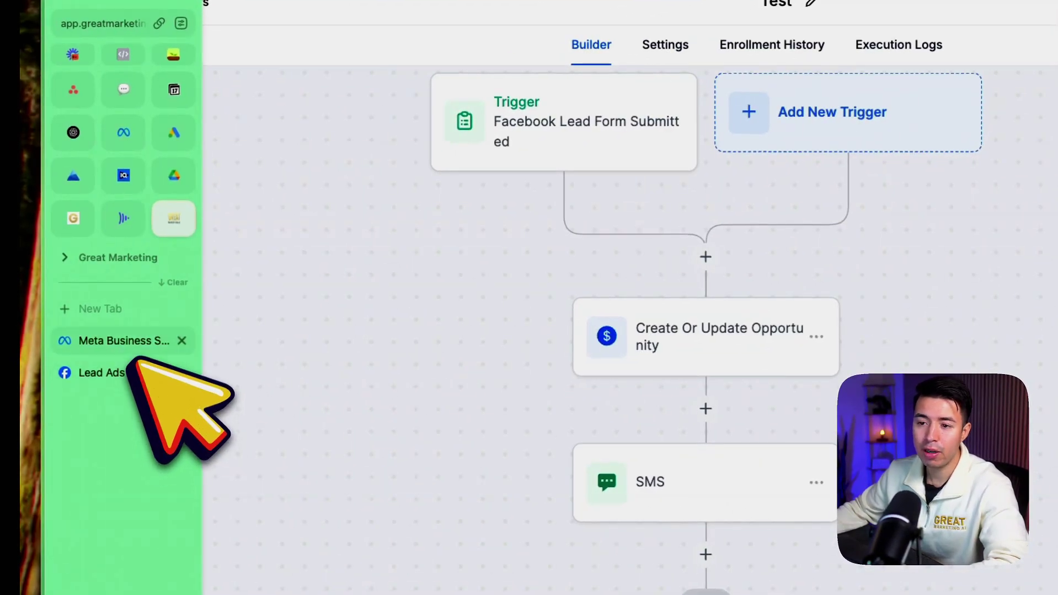
pyautogui.click(134, 367)
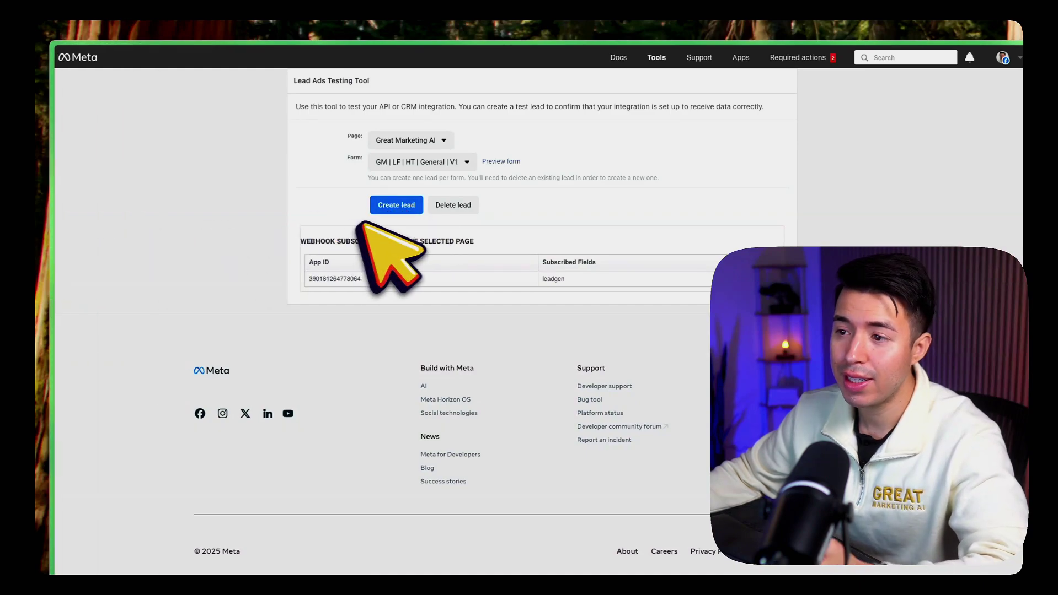
pyautogui.moveTo(55, 265)
pyautogui.click(105, 280)
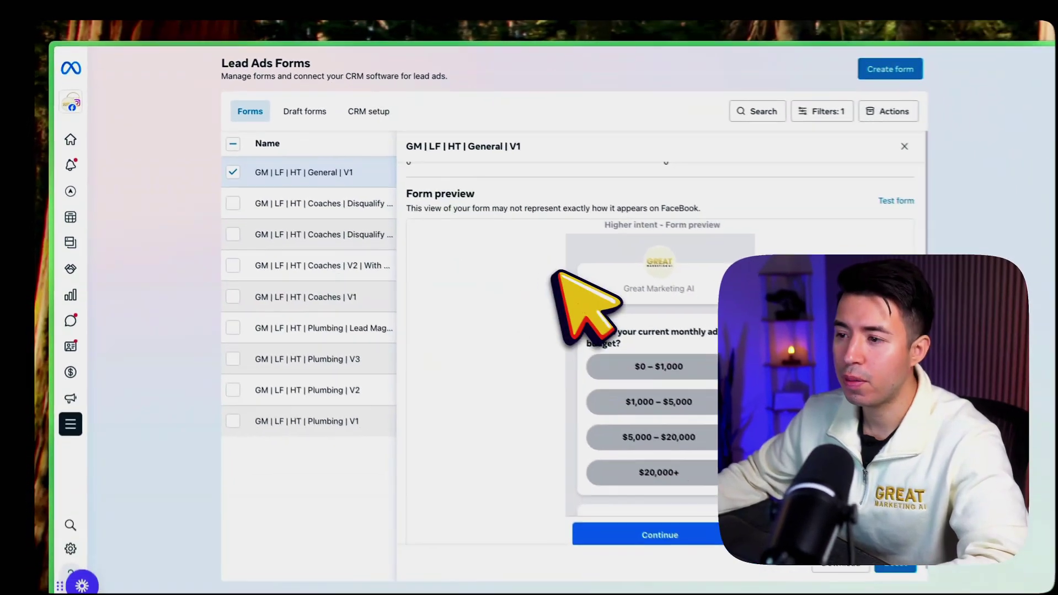
# Test the General V1 form with the ad budget answer $0 – $1,000 and close the test form.
pyautogui.scroll(5, 836, 219)
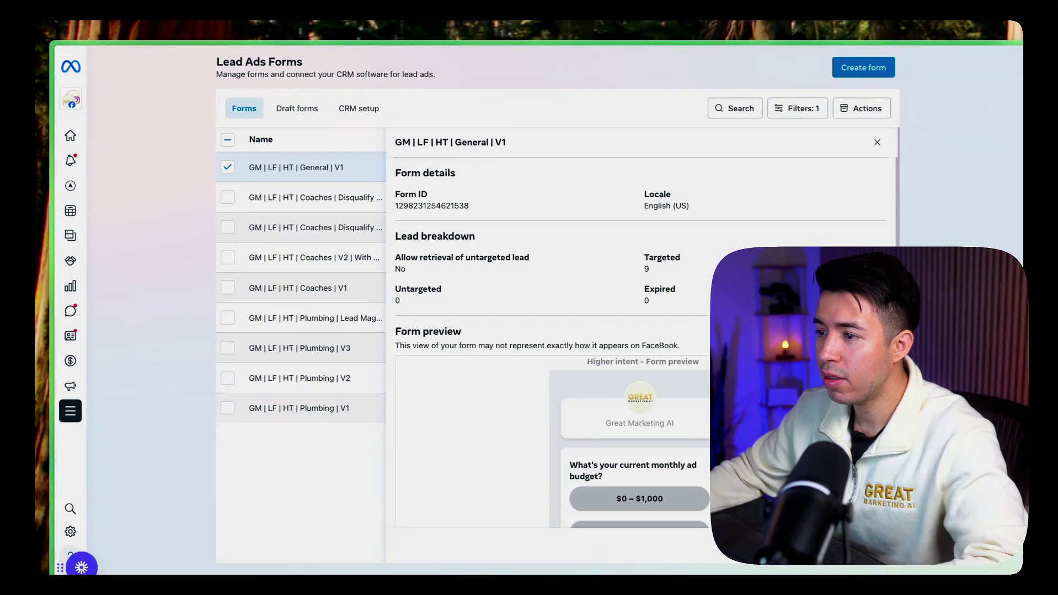
pyautogui.click(867, 338)
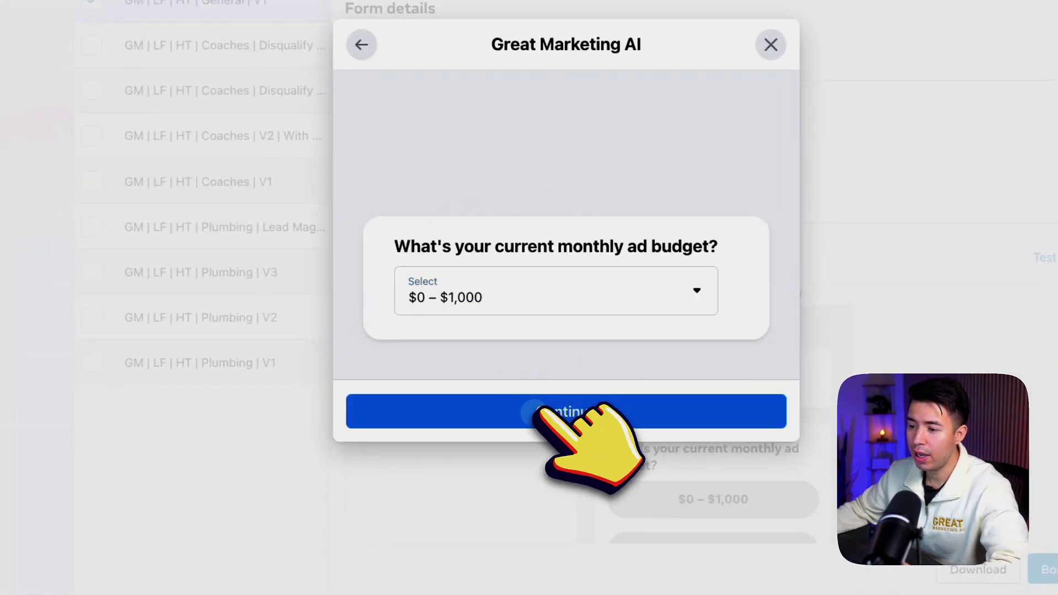
pyautogui.click(584, 411)
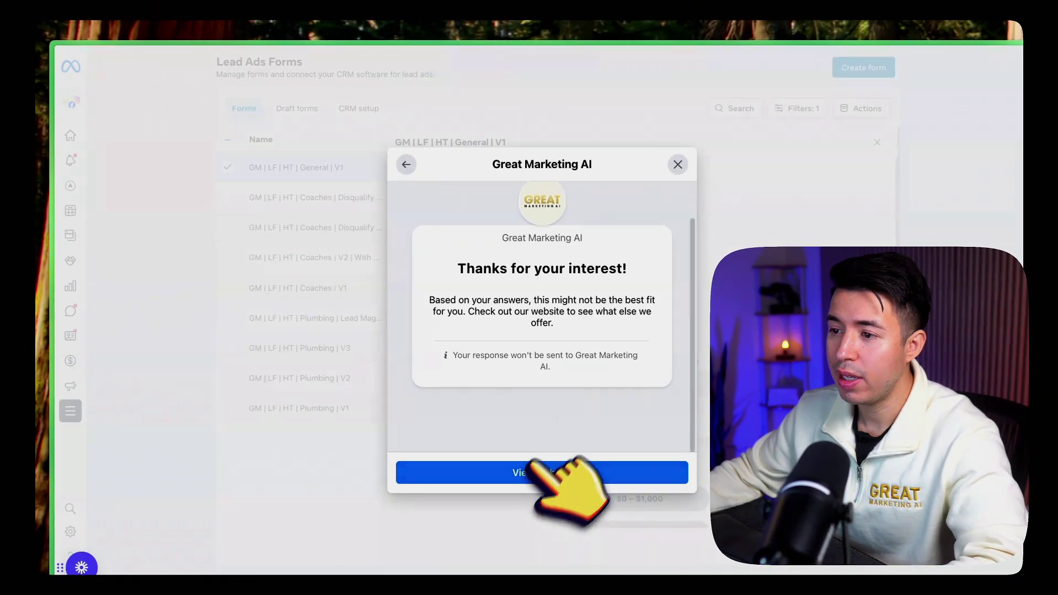
pyautogui.click(678, 165)
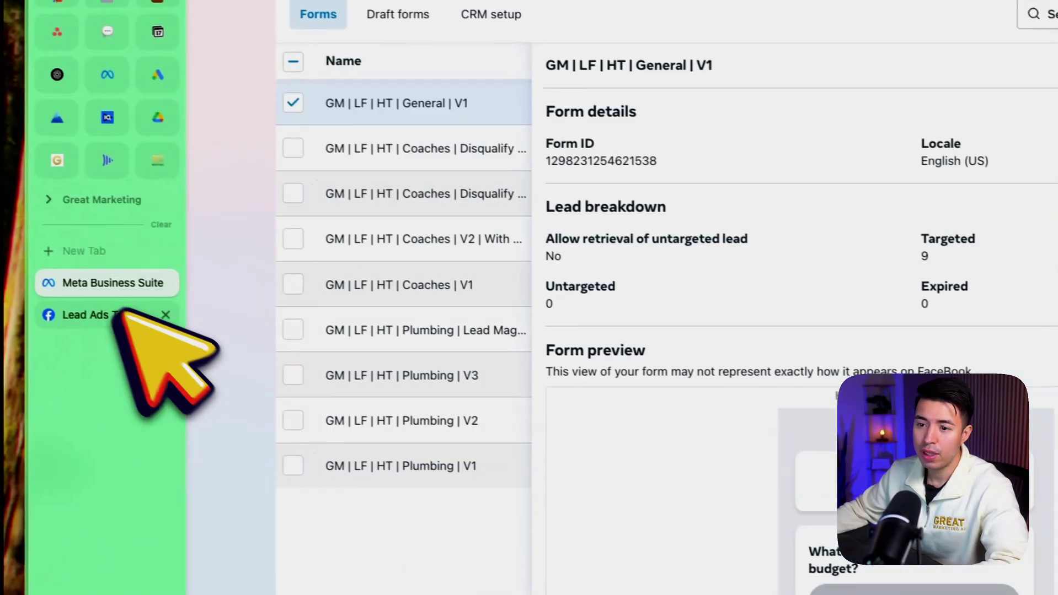
# Switch to the Lead Ads Testing Tool and create a test lead for the GM | LF | HT | General | V1 form.
pyautogui.click(126, 316)
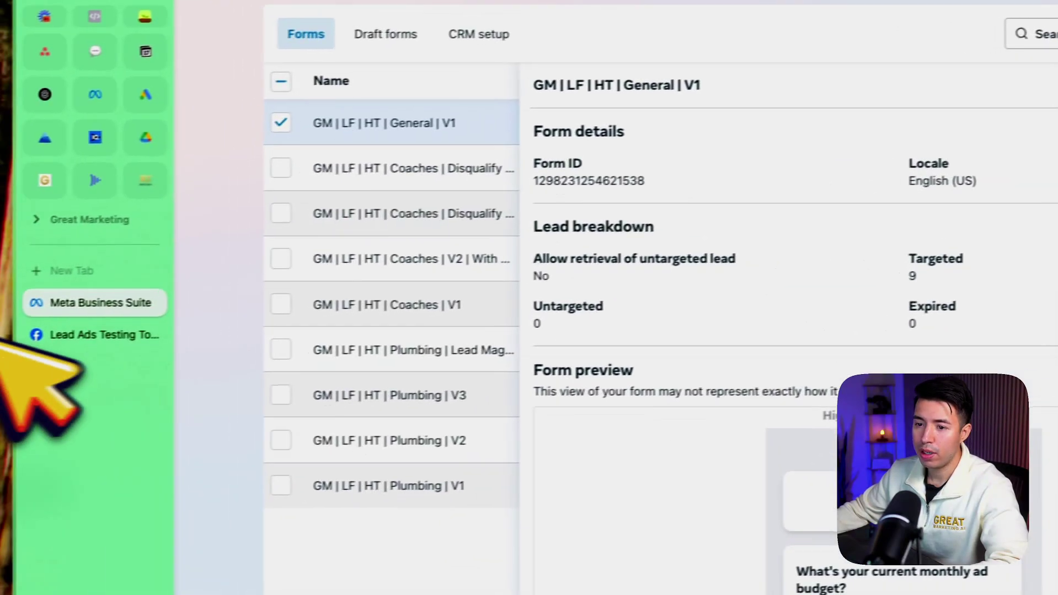
pyautogui.click(88, 320)
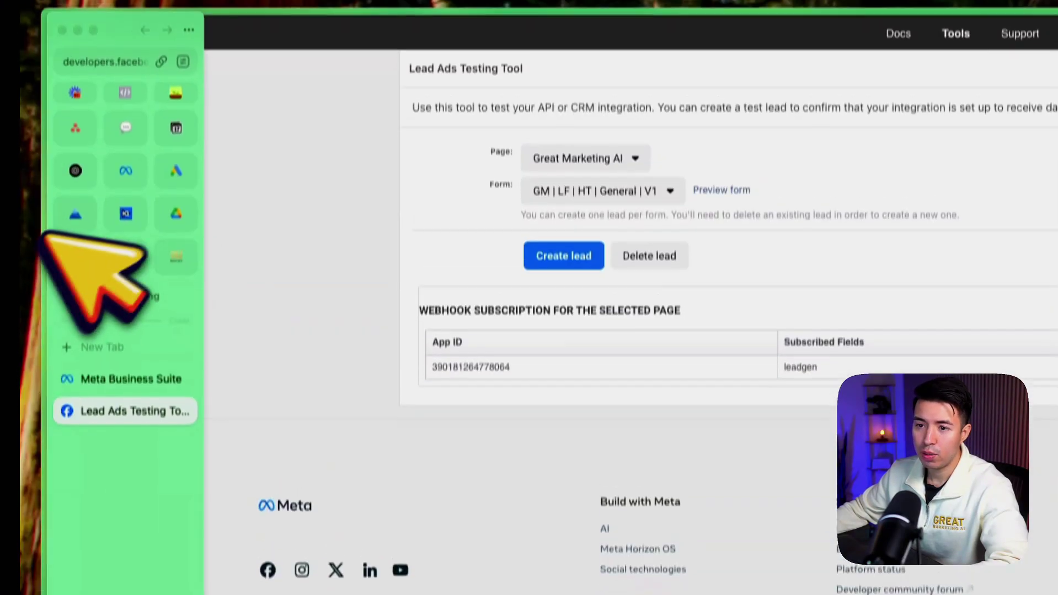
pyautogui.click(116, 208)
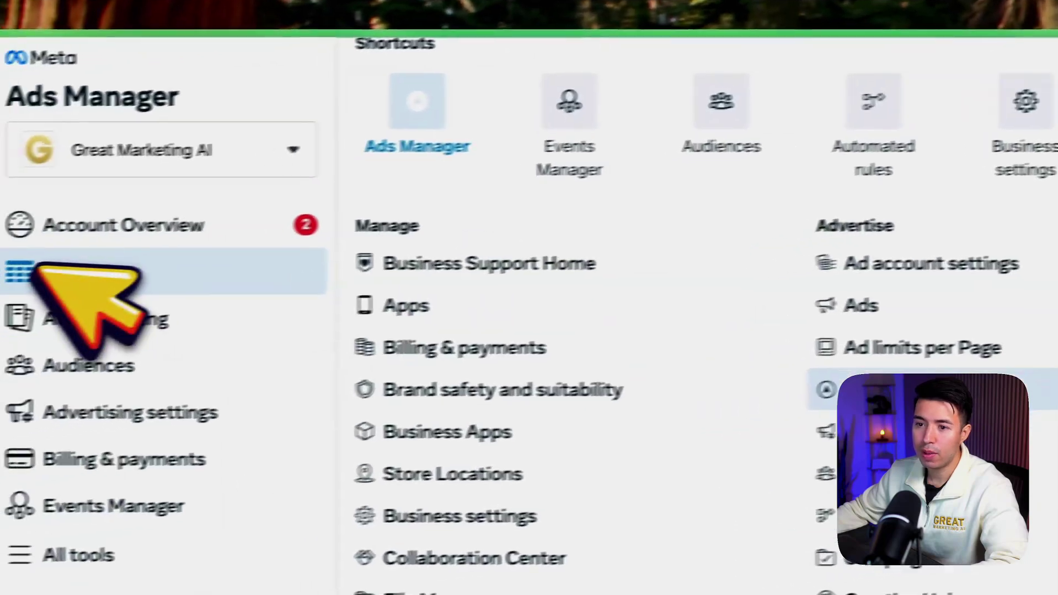
pyautogui.moveTo(57, 241)
pyautogui.click(130, 425)
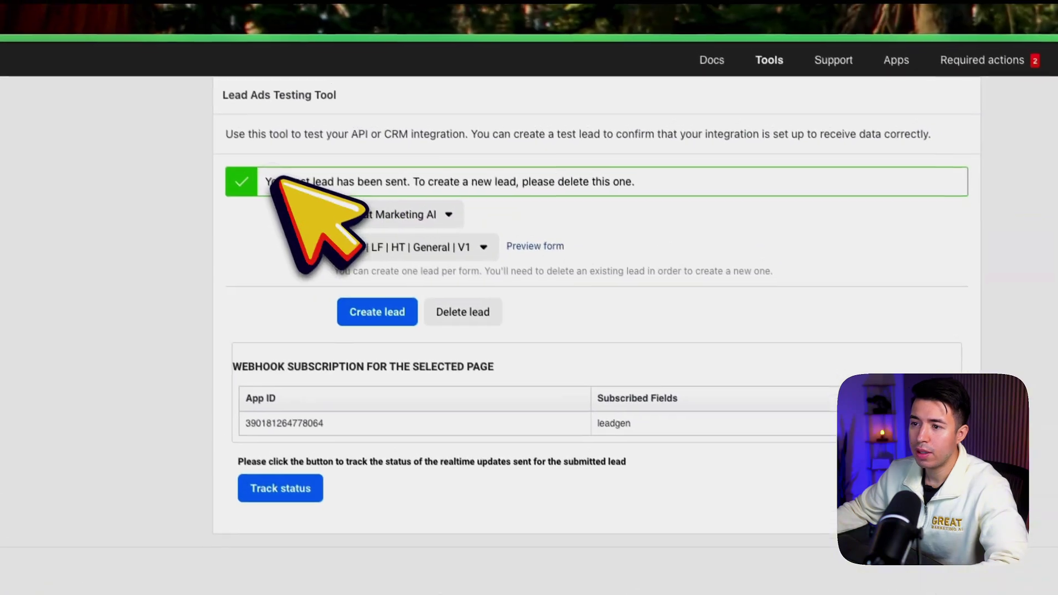
pyautogui.moveTo(244, 135); pyautogui.dragTo(723, 140)
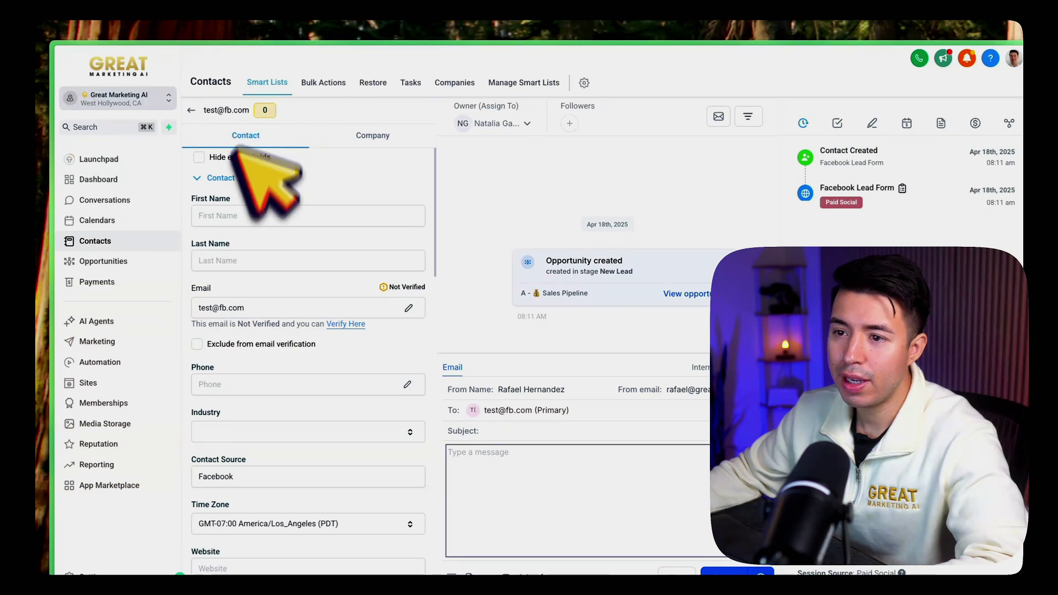
# Examine the test lead's CRM contact record, checking its email, contact details and the workflows listed under its automations.
pyautogui.moveTo(246, 308); pyautogui.dragTo(197, 308)
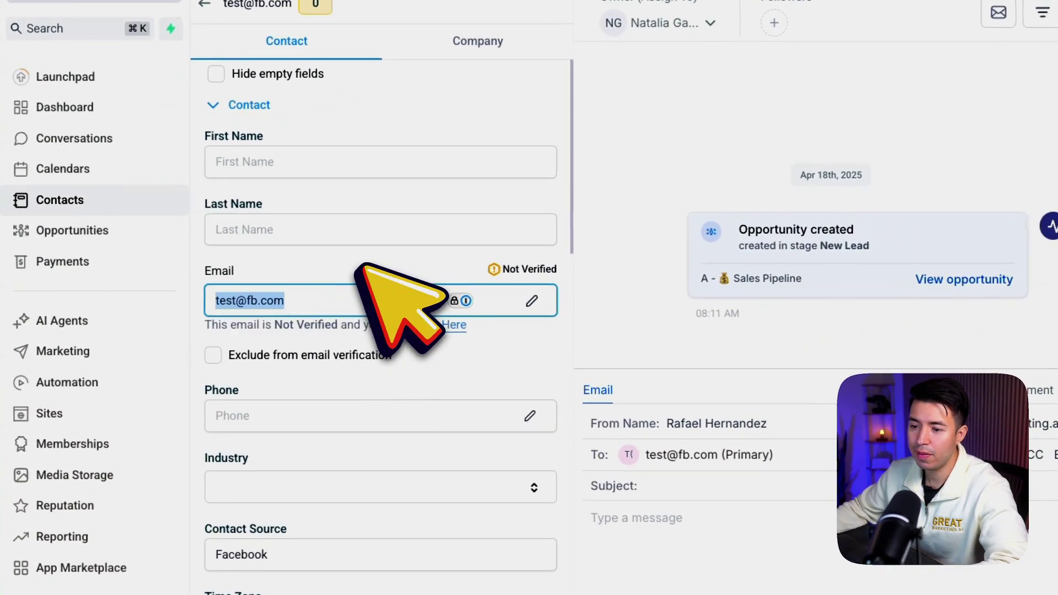
pyautogui.click(296, 280)
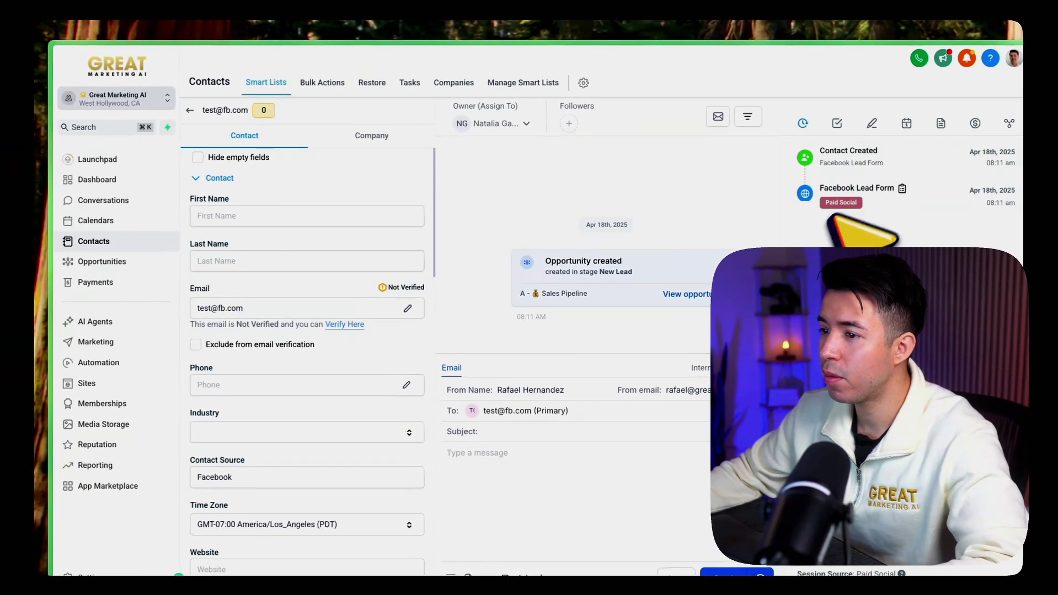
pyautogui.scroll(-2, 142, 452)
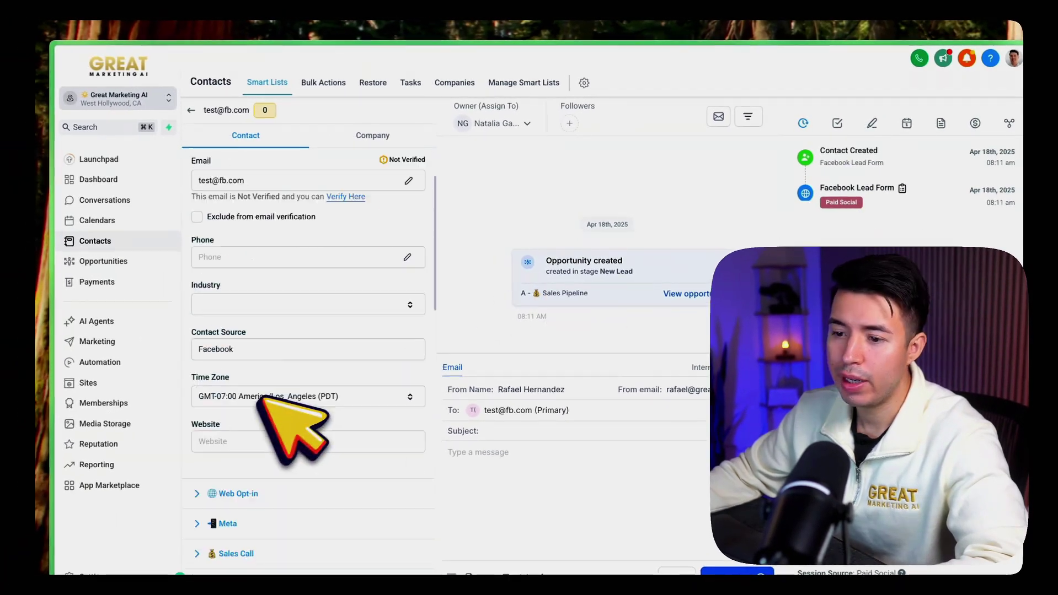
pyautogui.scroll(-1, 259, 403)
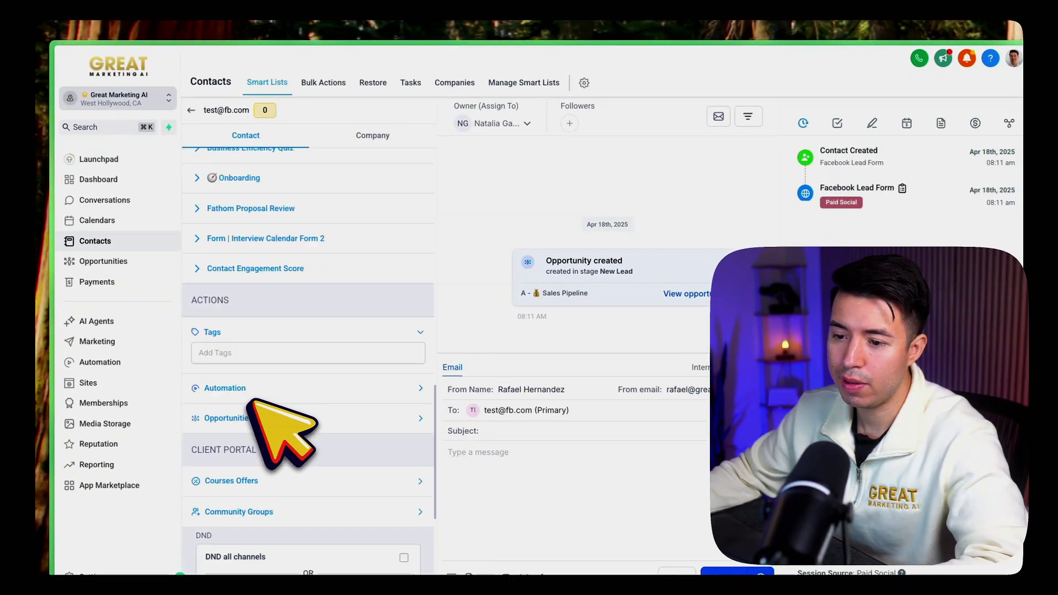
pyautogui.click(225, 249)
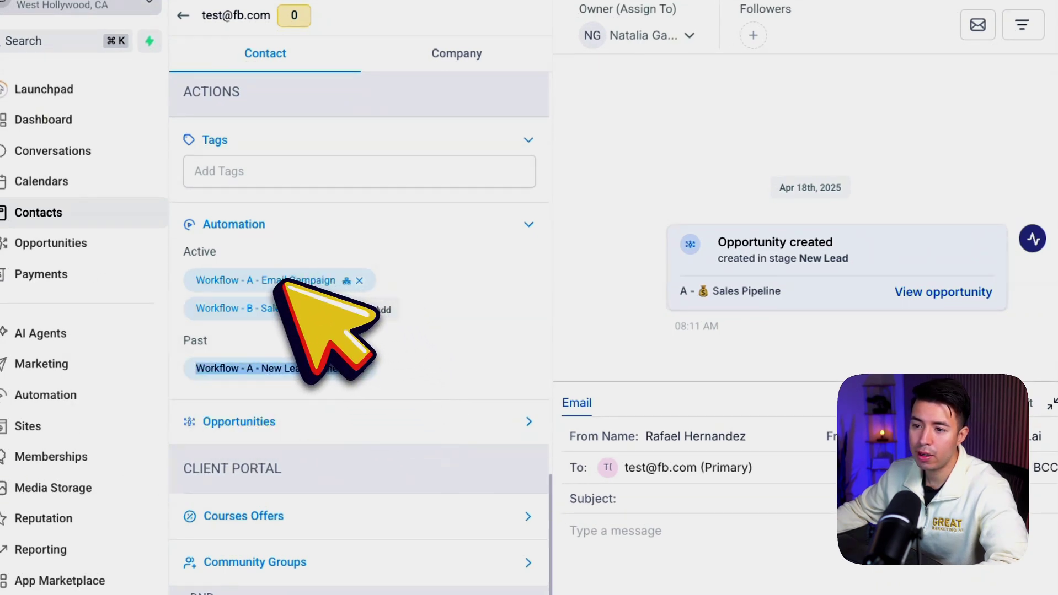
pyautogui.click(529, 226)
pyautogui.scroll(10, 358, 237)
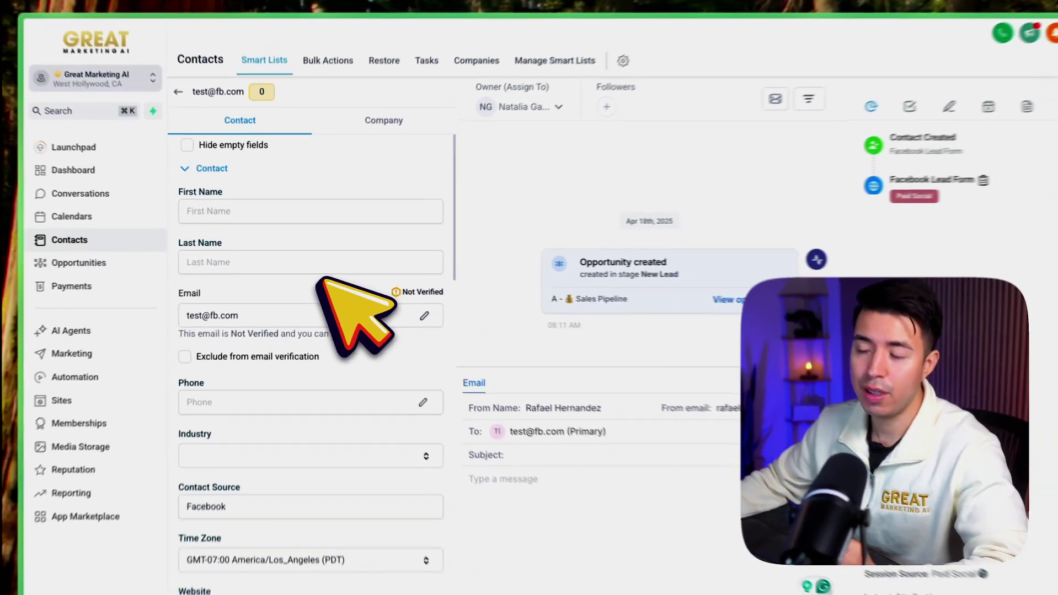